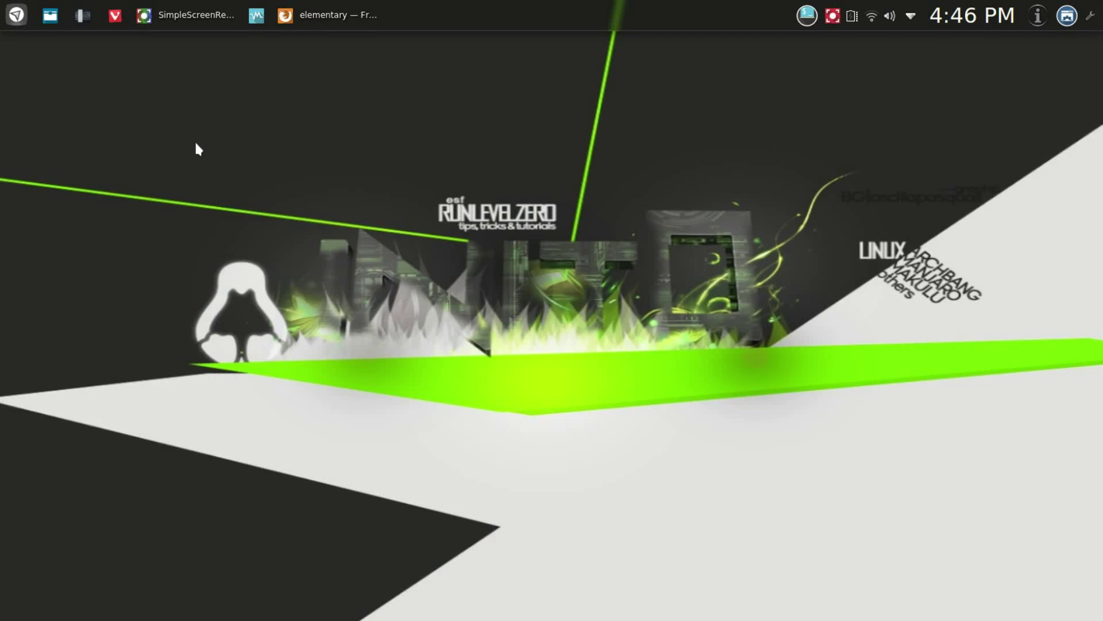
Bring up the Firefox Freya post and scroll down to its quote and new-features list
{"action": "left_click", "coordinate": [312, 22]}
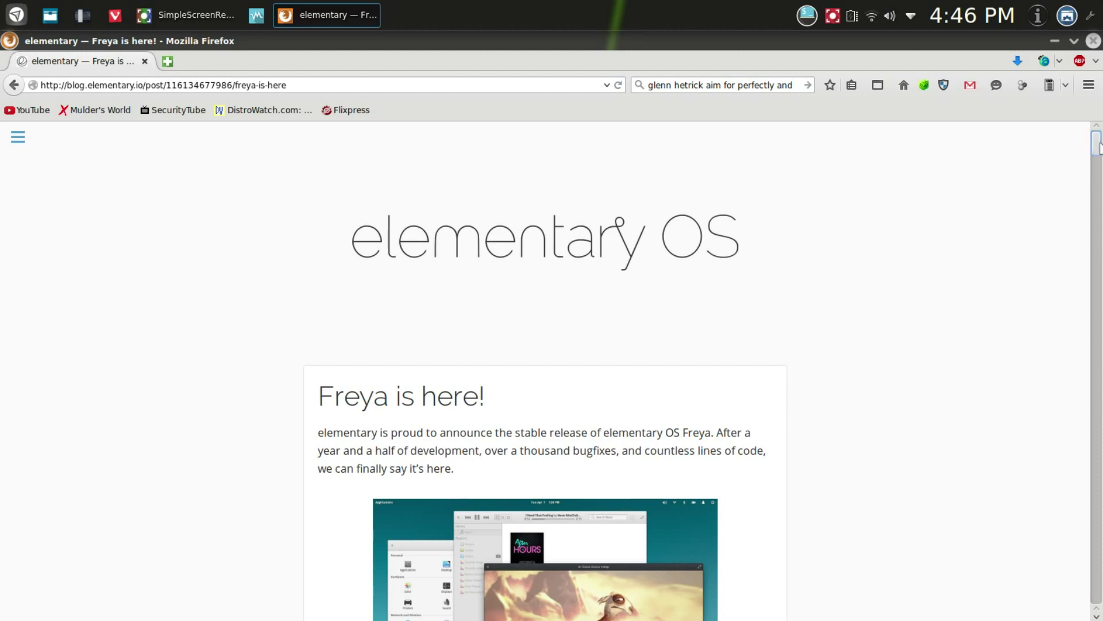
{"action": "scroll", "coordinate": [1098, 148], "scroll_direction": "down", "scroll_amount": 2}
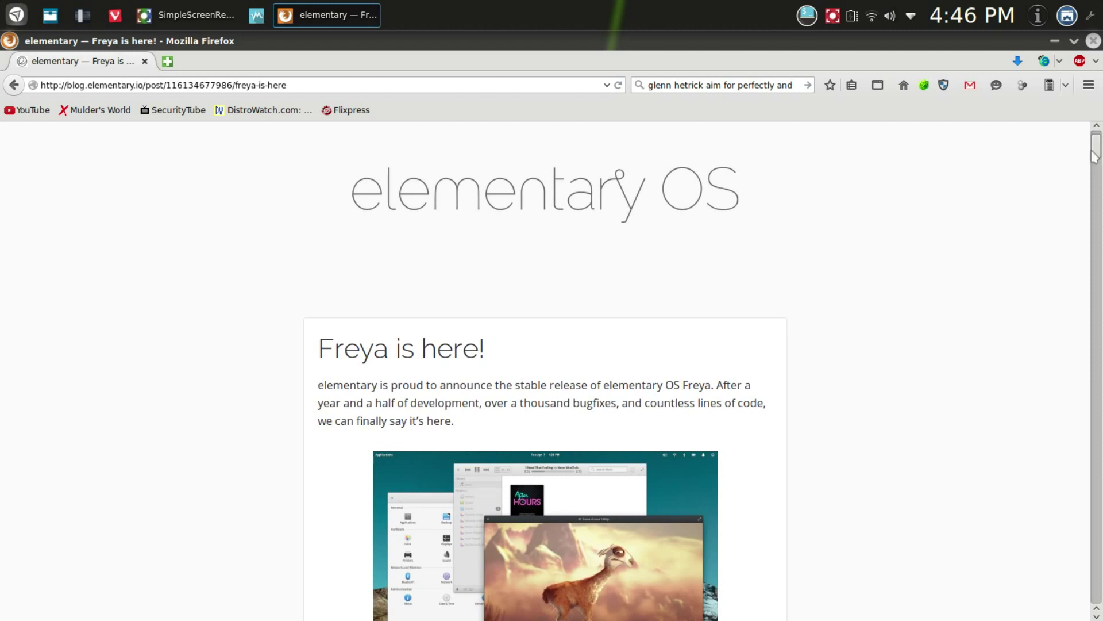
{"action": "left_click_drag", "start_coordinate": [1095, 150], "coordinate": [1095, 169]}
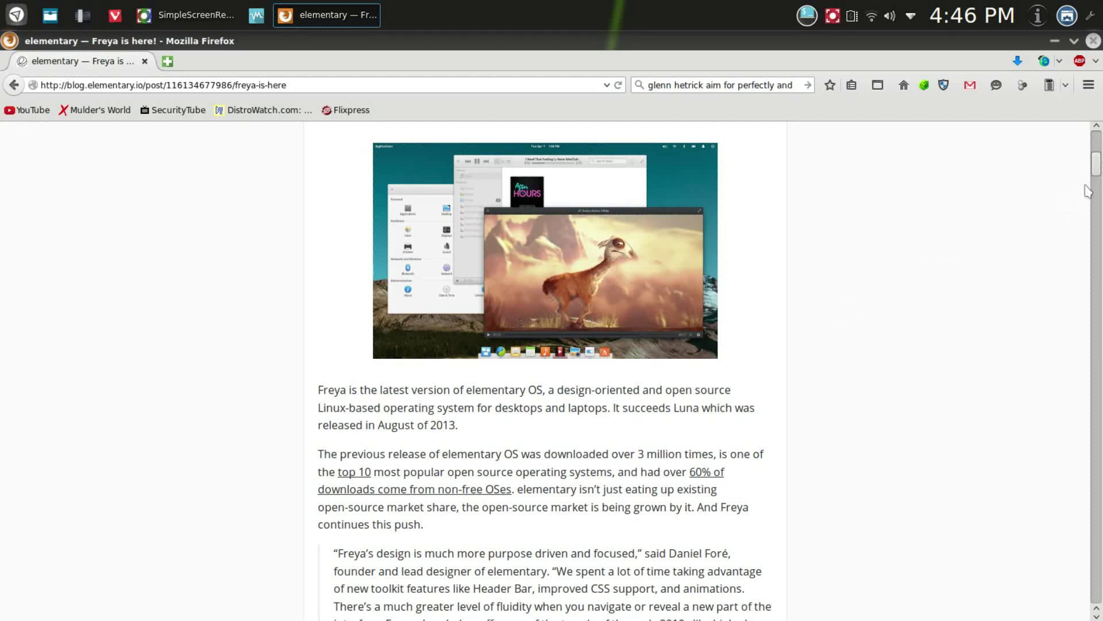
{"action": "mouse_move", "coordinate": [1098, 172]}
{"action": "left_mouse_down"}
{"action": "mouse_move", "coordinate": [1099, 197]}
{"action": "mouse_move", "coordinate": [1100, 152]}
{"action": "mouse_move", "coordinate": [1101, 165]}
{"action": "left_mouse_up"}
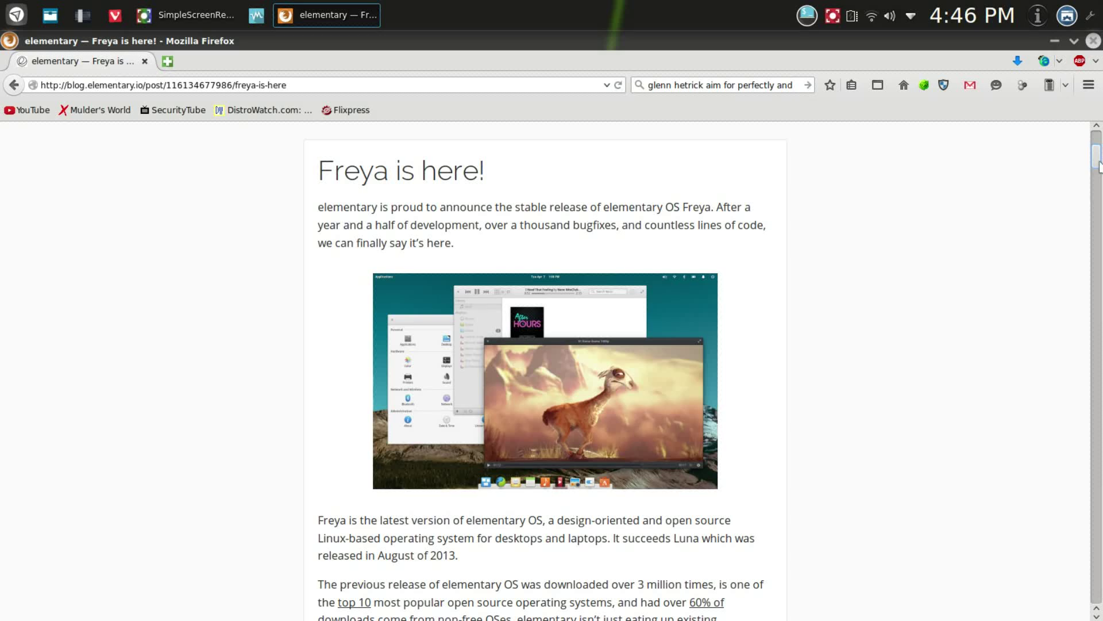
{"action": "mouse_move", "coordinate": [1099, 162]}
{"action": "left_mouse_down"}
{"action": "mouse_move", "coordinate": [1100, 185]}
{"action": "mouse_move", "coordinate": [1100, 166]}
{"action": "left_mouse_up"}
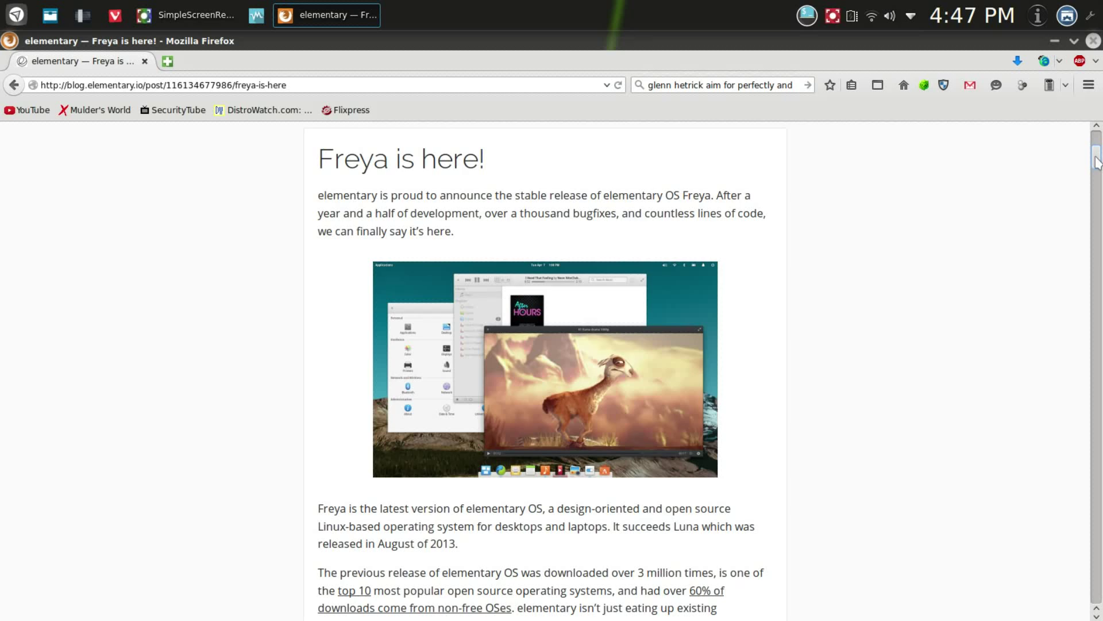
{"action": "left_click_drag", "start_coordinate": [1097, 161], "coordinate": [1099, 200]}
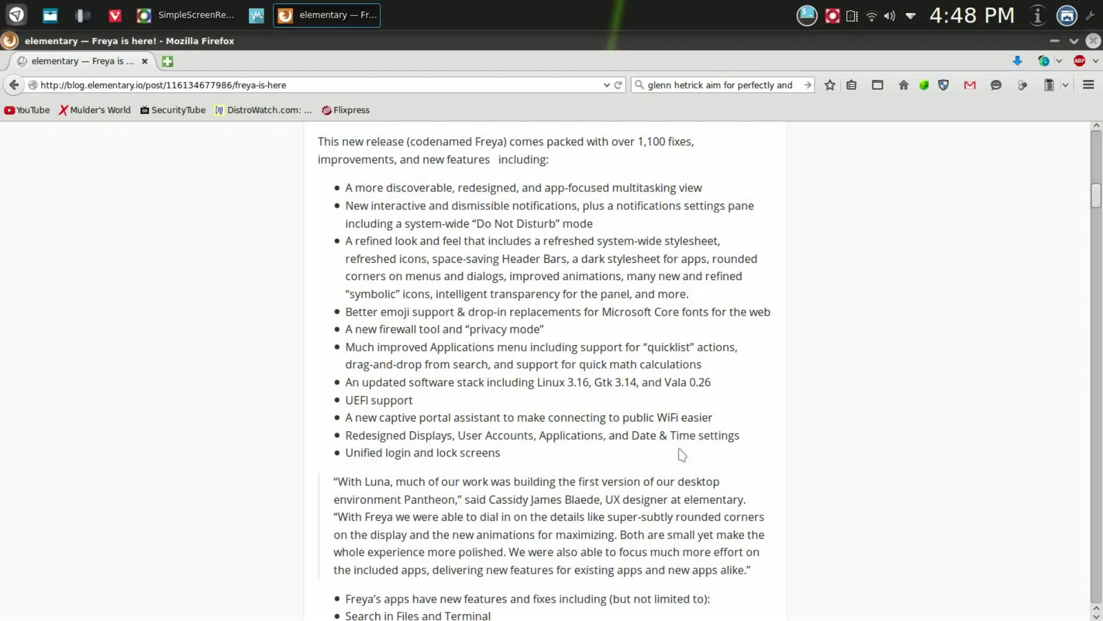
Skim to the 'Download elementary OS Freya Here' section, then scroll back to the top
{"action": "scroll", "coordinate": [682, 454], "scroll_direction": "down", "scroll_amount": 5}
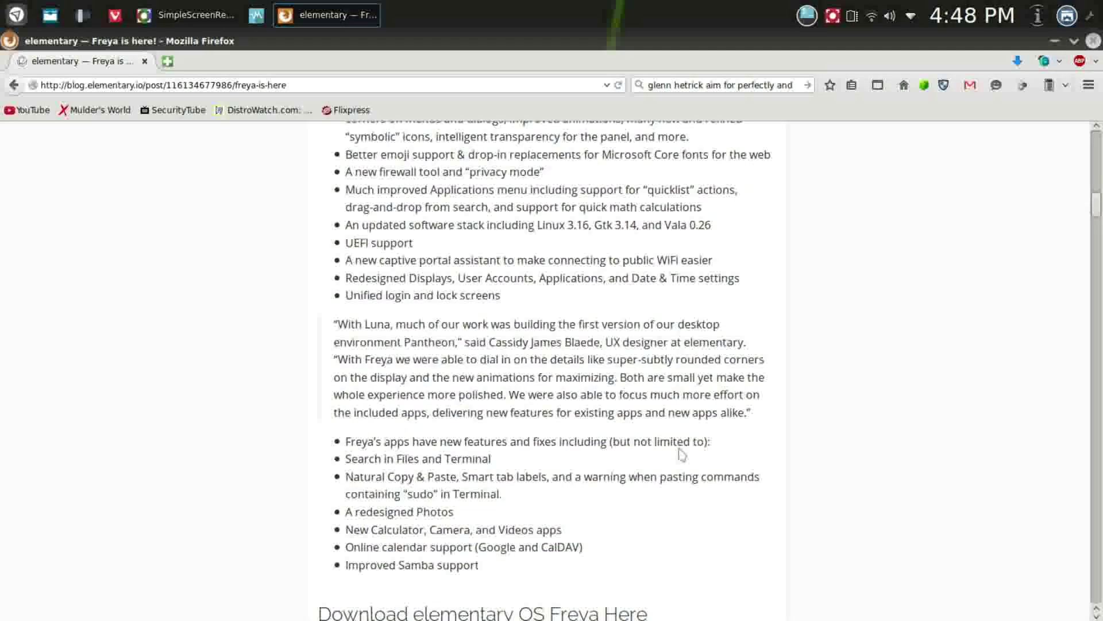
{"action": "scroll", "coordinate": [680, 451], "scroll_direction": "down", "scroll_amount": 13}
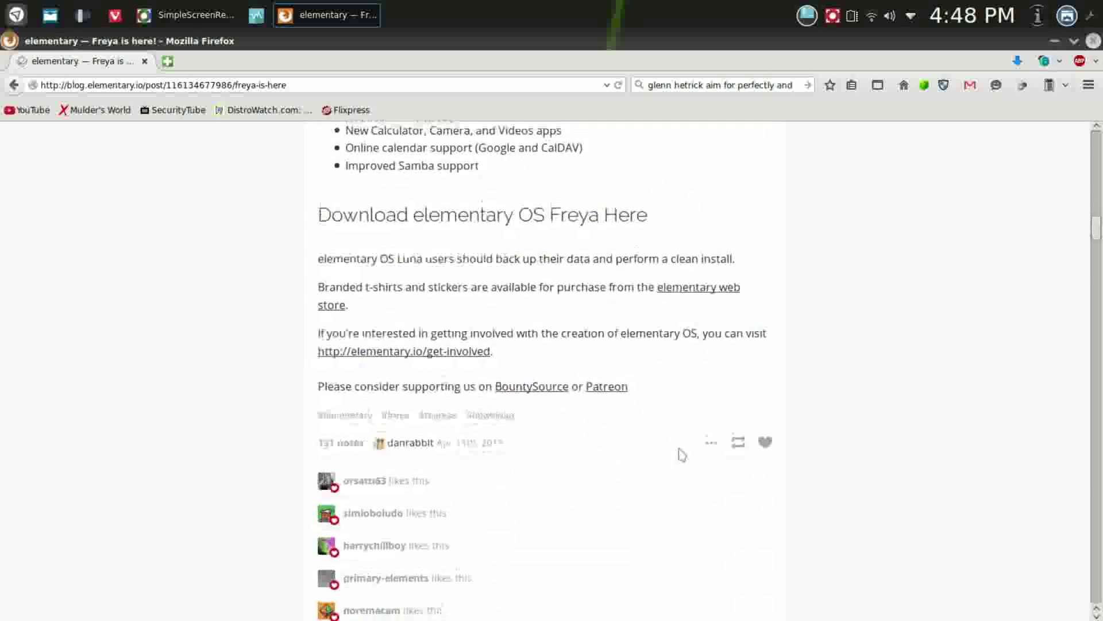
{"action": "scroll", "coordinate": [682, 454], "scroll_direction": "up", "scroll_amount": 20}
{"action": "scroll", "coordinate": [679, 452], "scroll_direction": "up", "scroll_amount": 20}
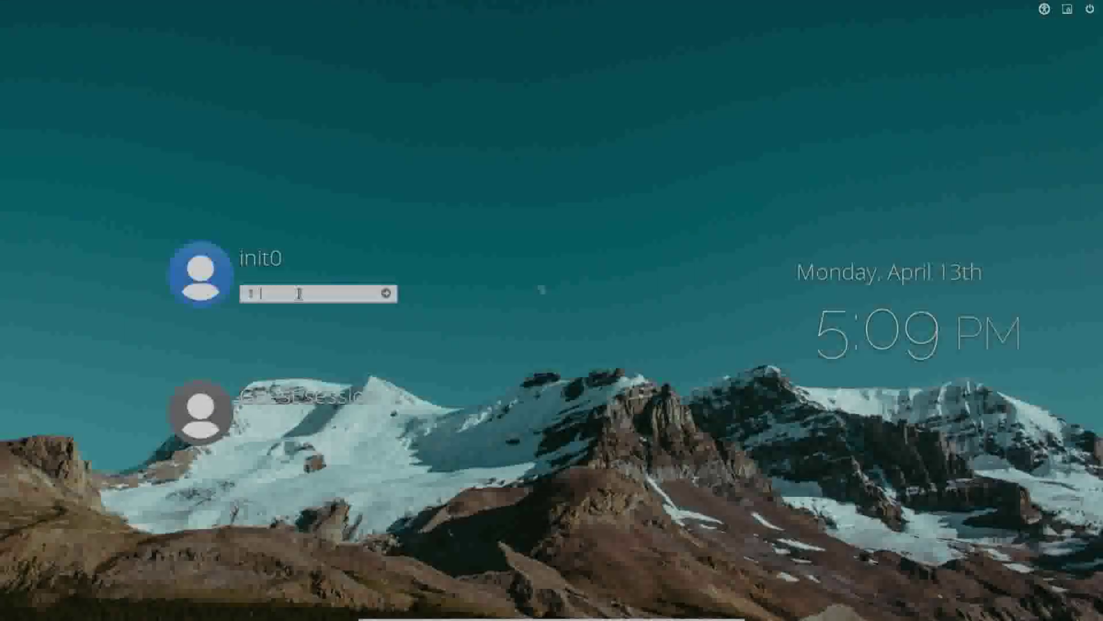
Enter the account password at the login screen to reach the desktop
{"action": "type", "text": "••"}
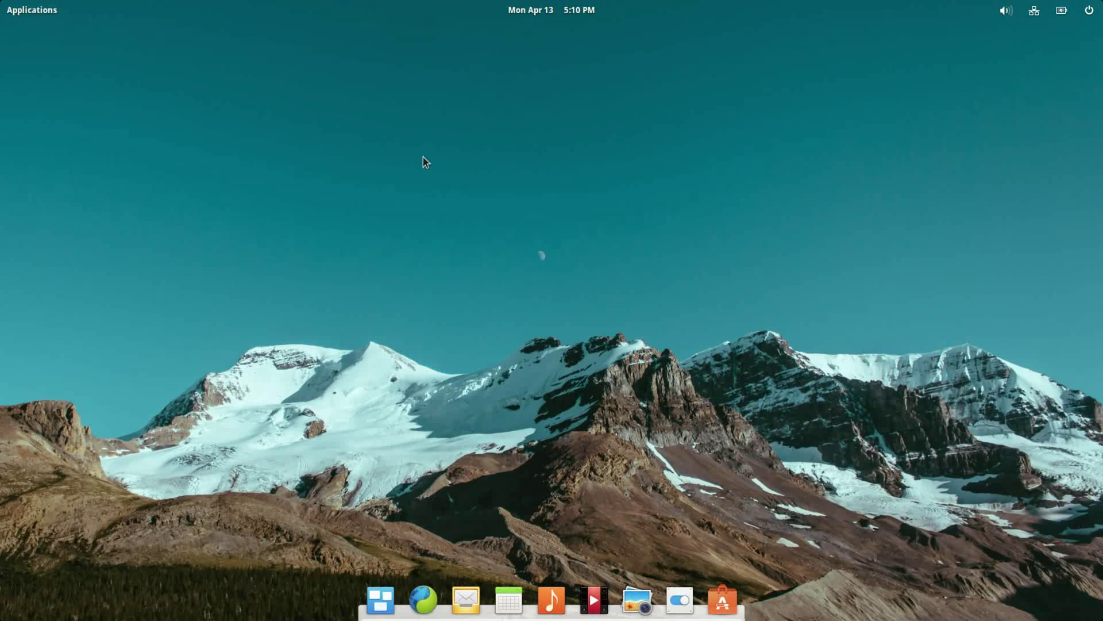
Open Applications in grid view and preview the Midori and Files quicklists
{"action": "left_click", "coordinate": [46, 15]}
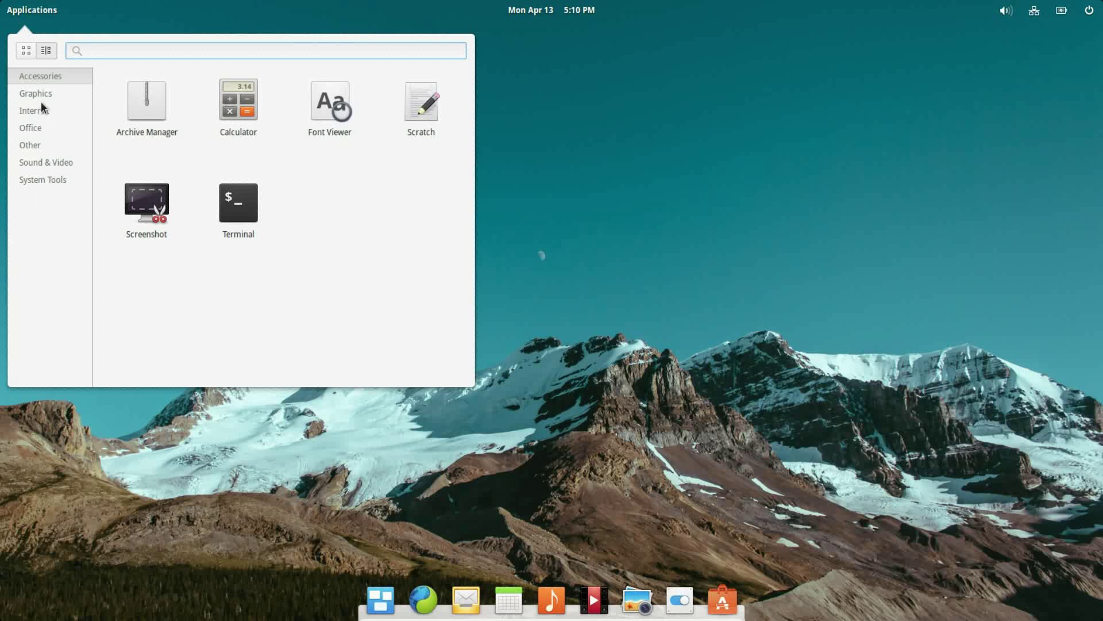
{"action": "left_click", "coordinate": [24, 51]}
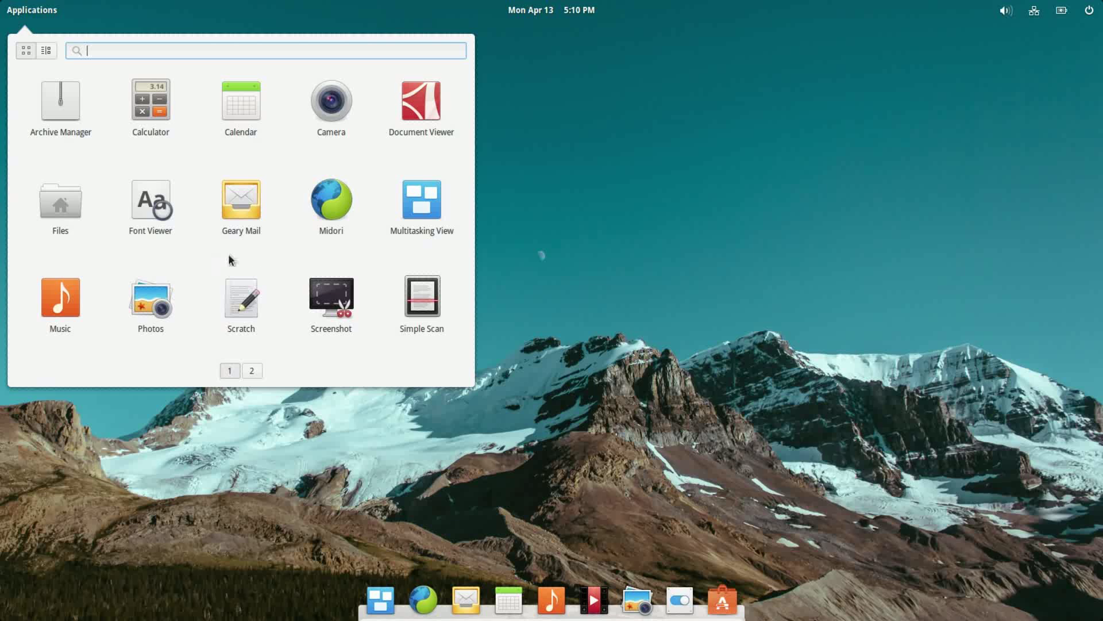
{"action": "right_click", "coordinate": [333, 201]}
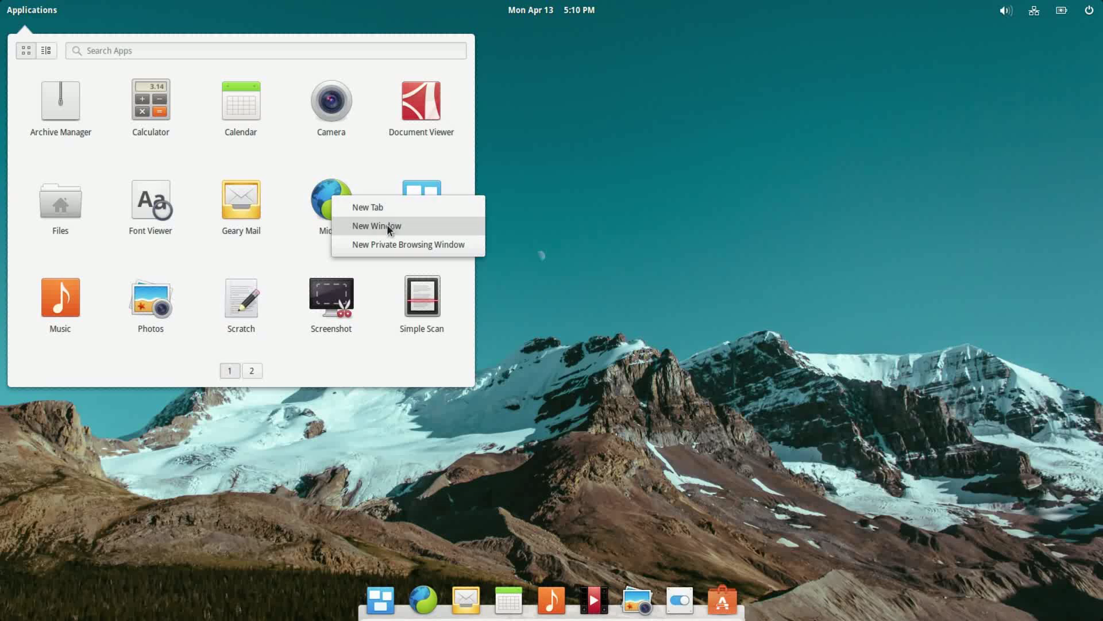
{"action": "left_click", "coordinate": [260, 257]}
{"action": "right_click", "coordinate": [66, 210]}
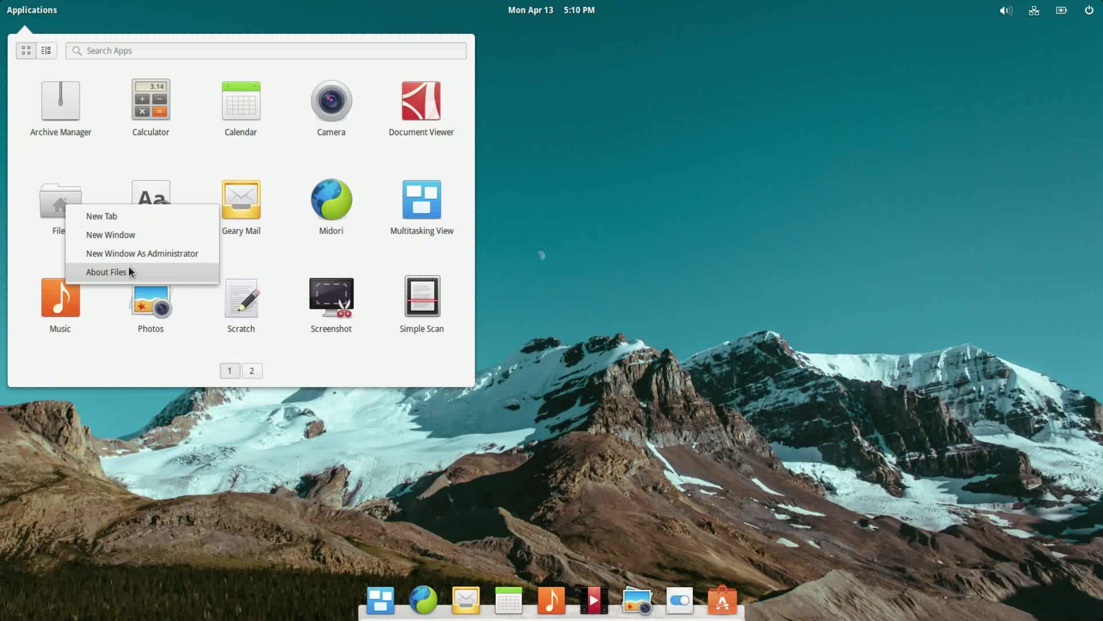
{"action": "left_click", "coordinate": [196, 165]}
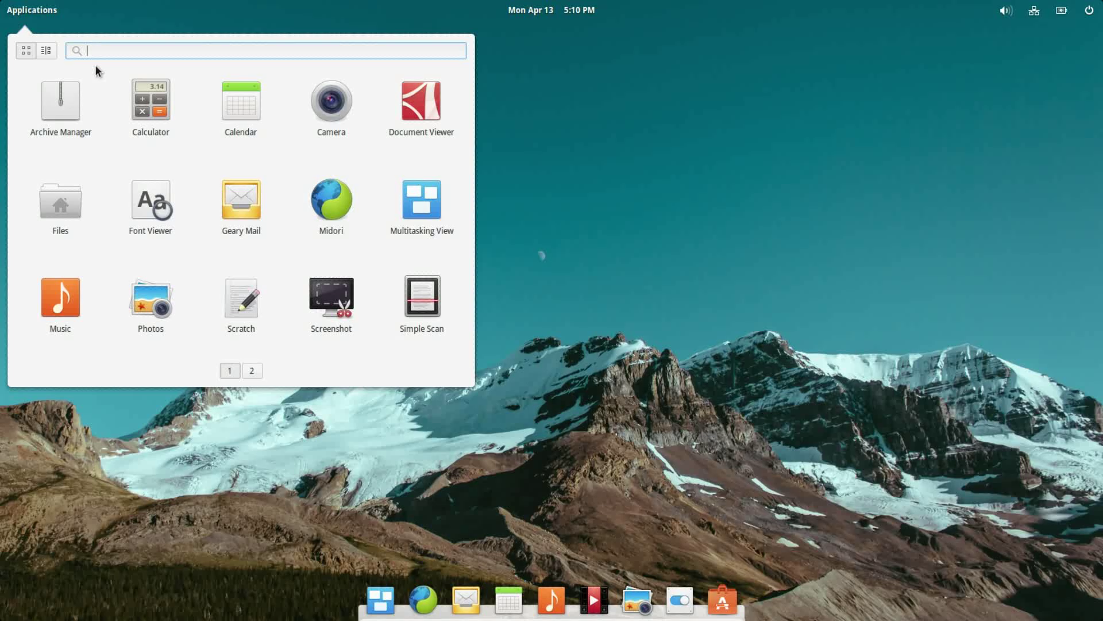
Search 'midor', calculate 3*12 to get 36, then switch the launcher to View by Category
{"action": "type", "text": "midor"}
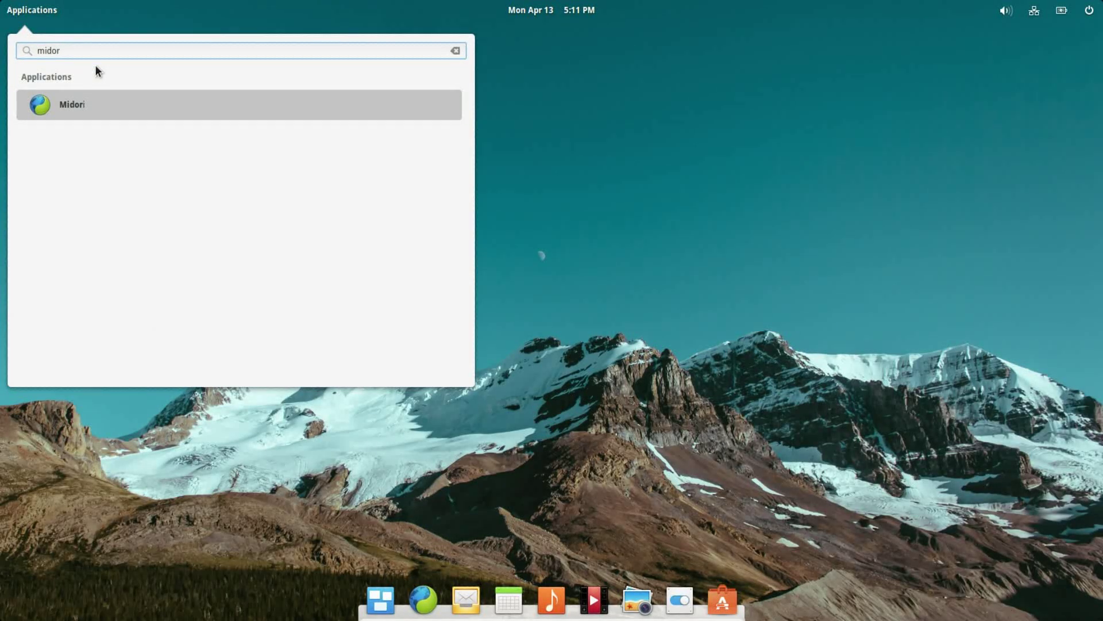
{"action": "key", "text": "BackSpace"}
{"action": "key", "text": "BackSpace"}
{"action": "key", "text": "BackSpace"}
{"action": "key", "text": "BackSpace"}
{"action": "key", "text": "BackSpace"}
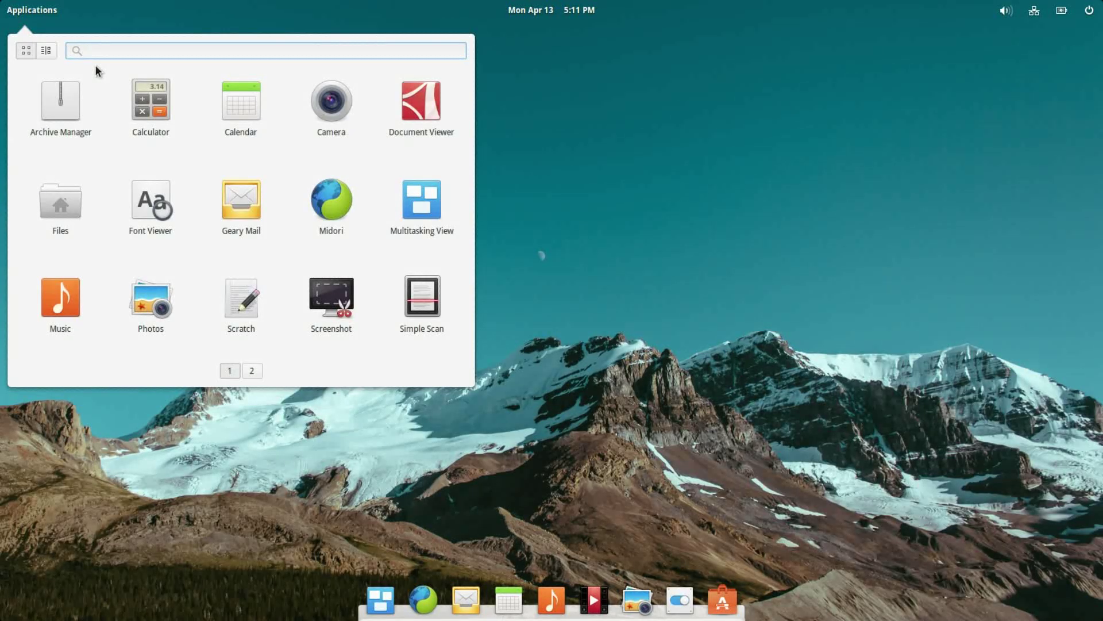
{"action": "type", "text": "3"}
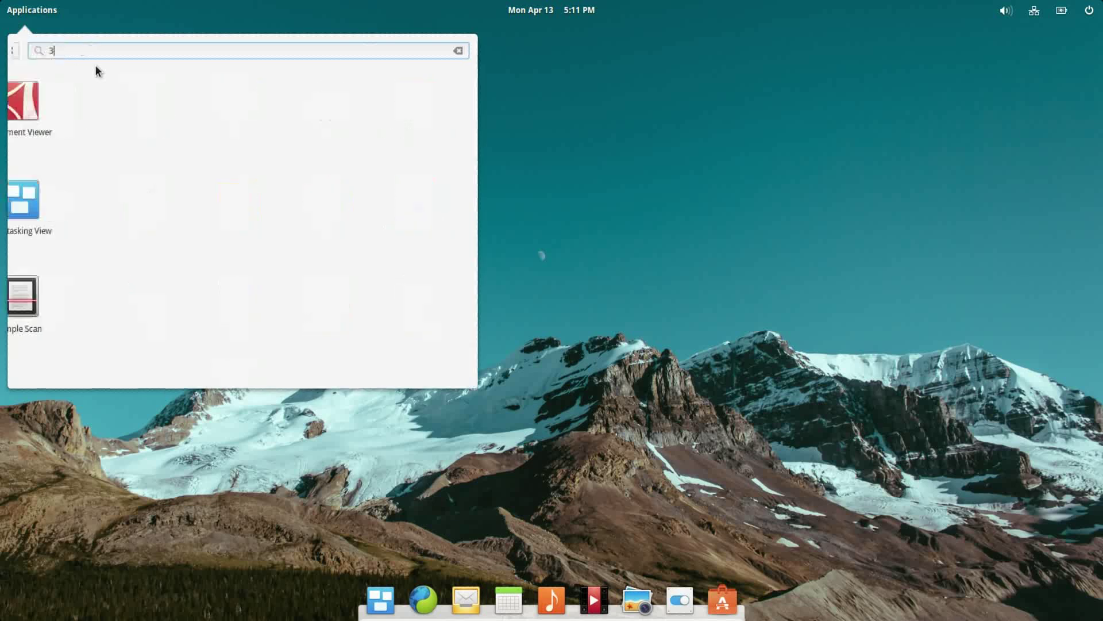
{"action": "type", "text": "*12"}
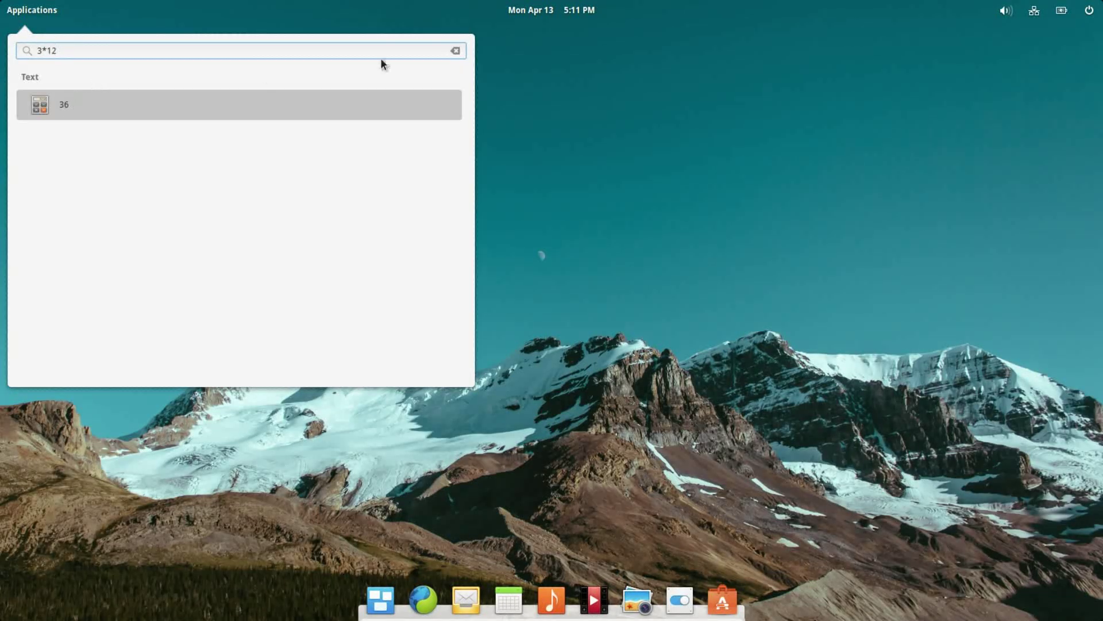
{"action": "left_click", "coordinate": [455, 50]}
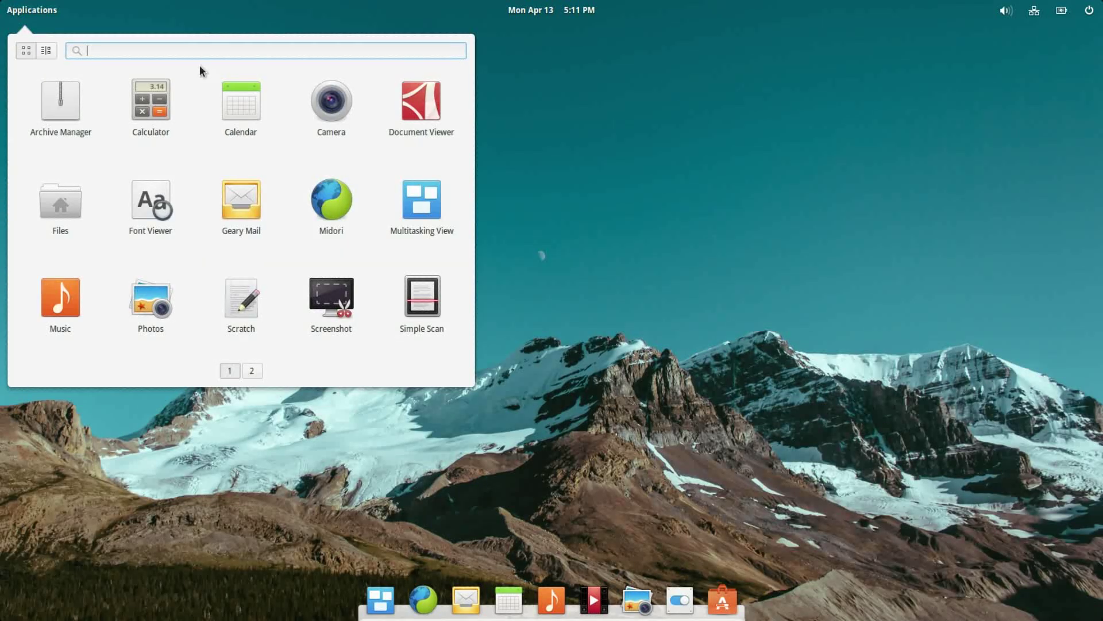
{"action": "left_click", "coordinate": [48, 52]}
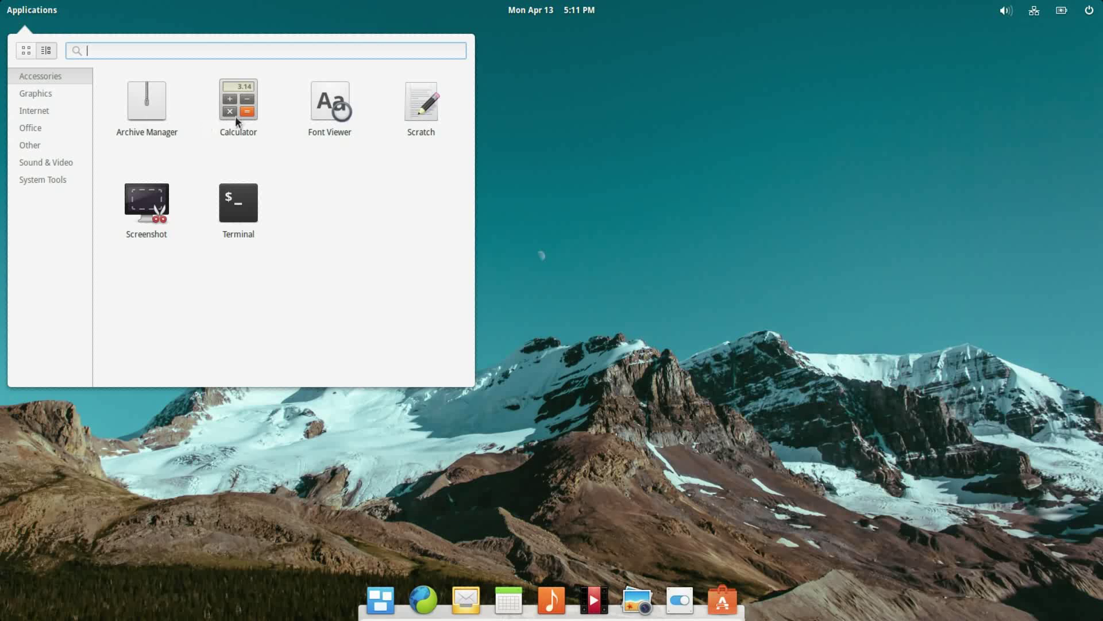
Launch Scratch from Accessories, park it at the top right, and reopen Applications
{"action": "left_click", "coordinate": [426, 115]}
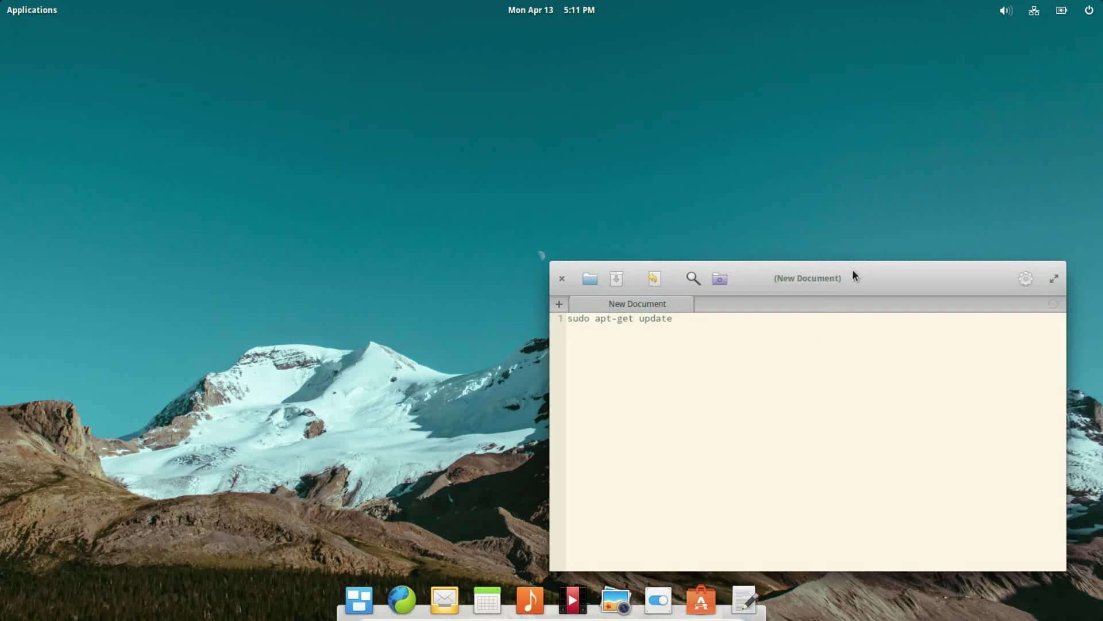
{"action": "left_click_drag", "start_coordinate": [855, 272], "coordinate": [885, 55]}
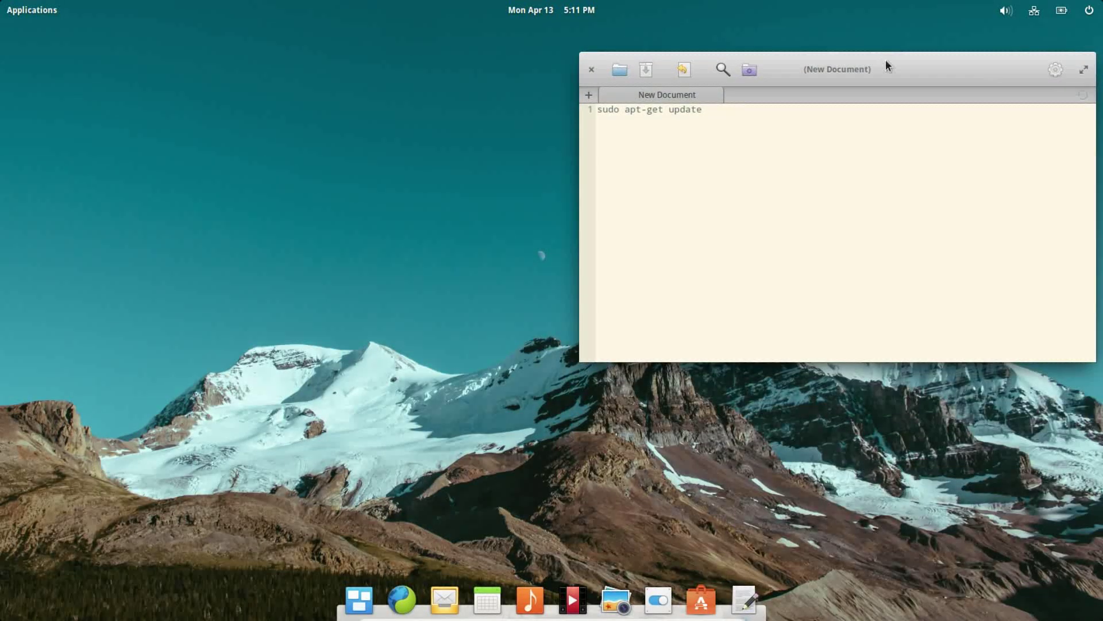
{"action": "left_click", "coordinate": [36, 12]}
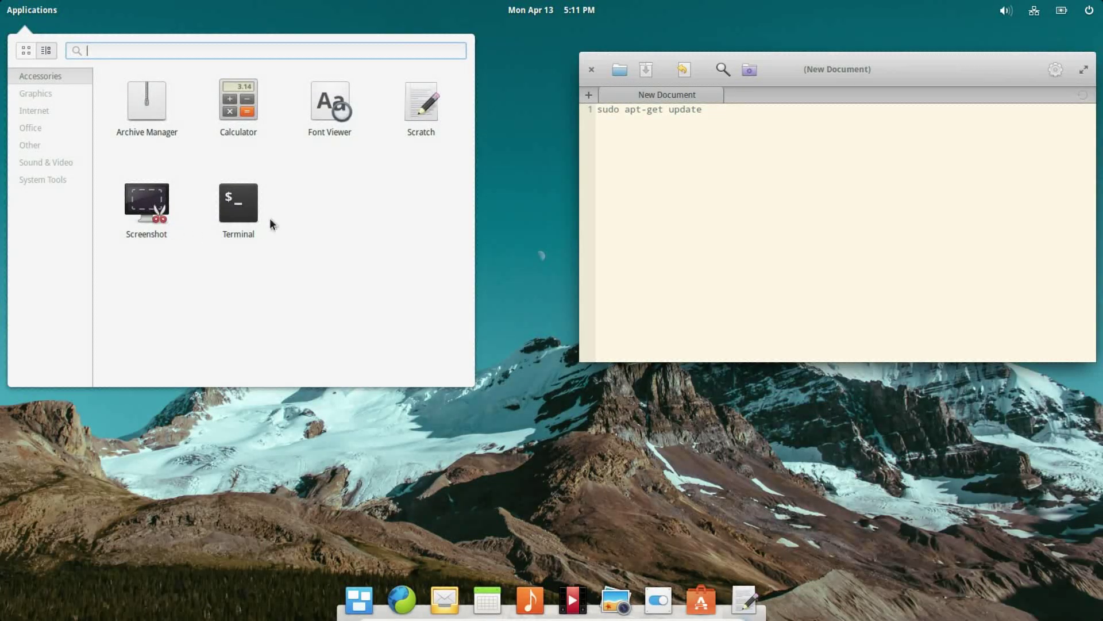
Launch Terminal at the upper left and copy the 'sudo apt-get update' line from Scratch
{"action": "left_click", "coordinate": [237, 207]}
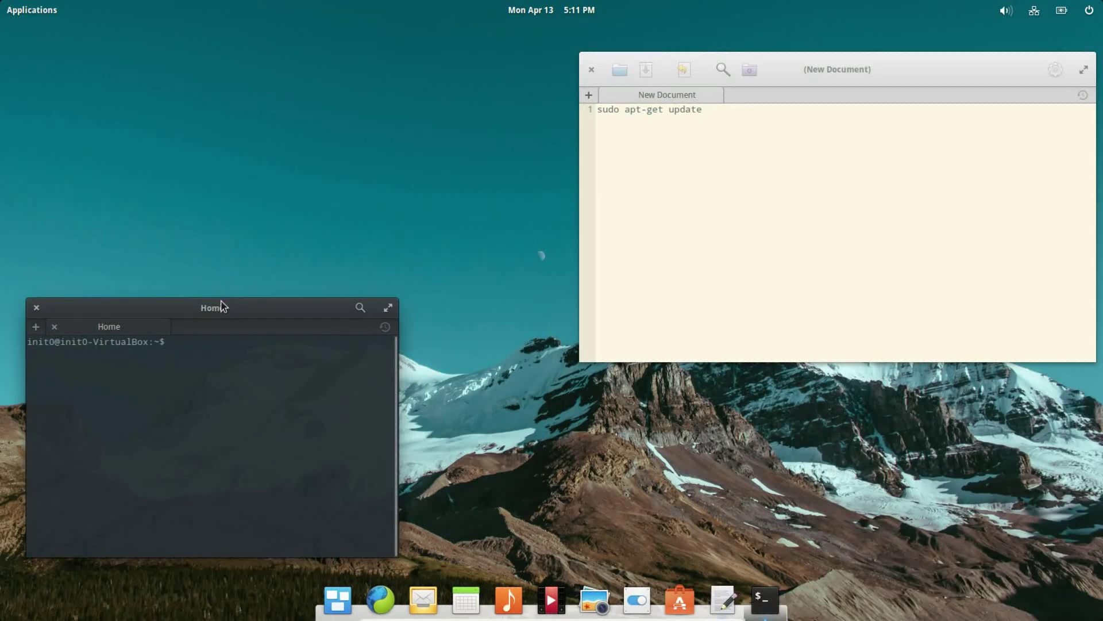
{"action": "left_click_drag", "start_coordinate": [222, 308], "coordinate": [255, 42]}
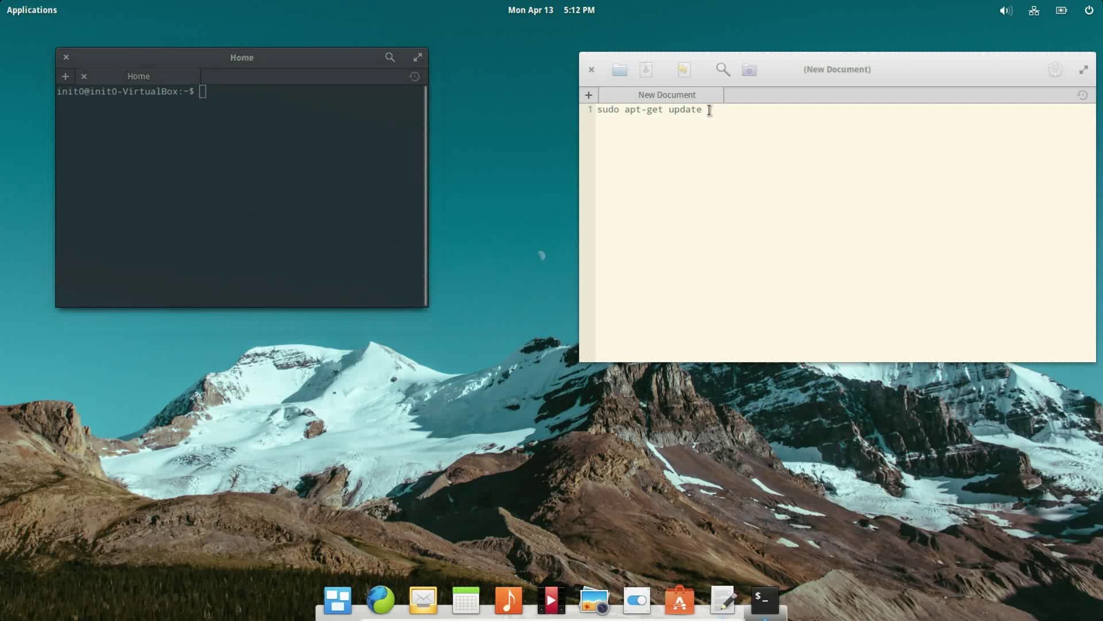
{"action": "left_click_drag", "start_coordinate": [705, 110], "coordinate": [589, 111]}
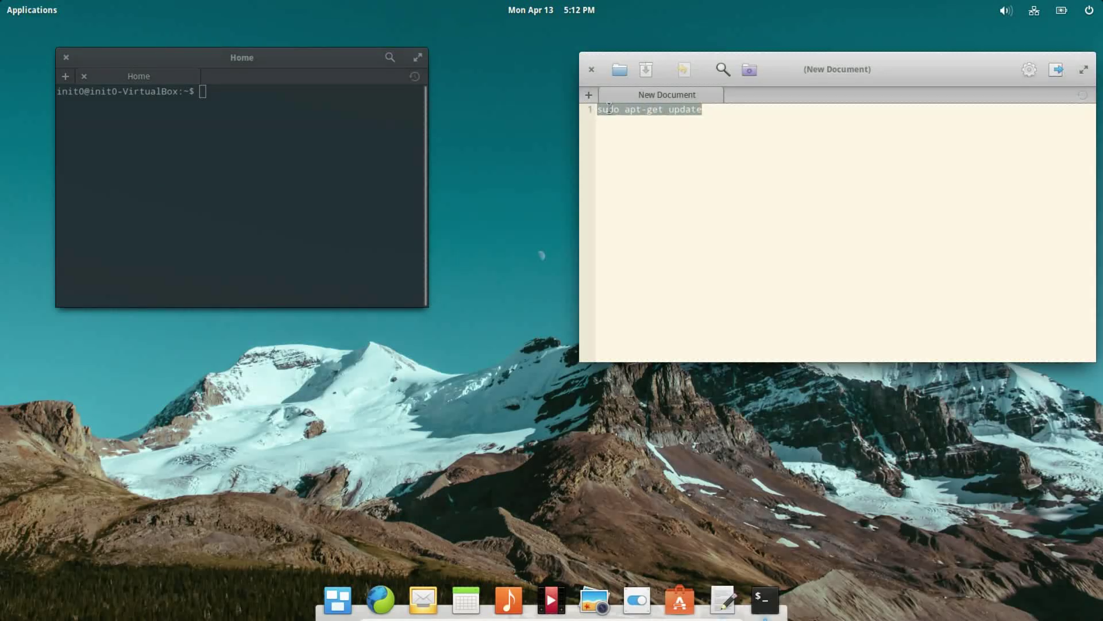
{"action": "right_click", "coordinate": [612, 110]}
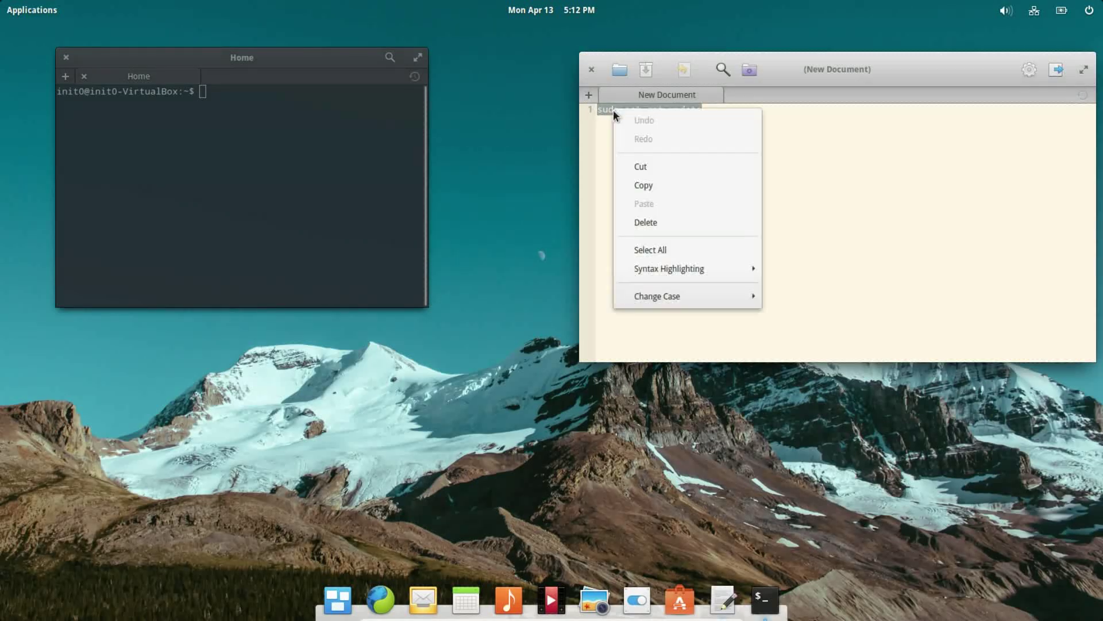
{"action": "left_click", "coordinate": [641, 183]}
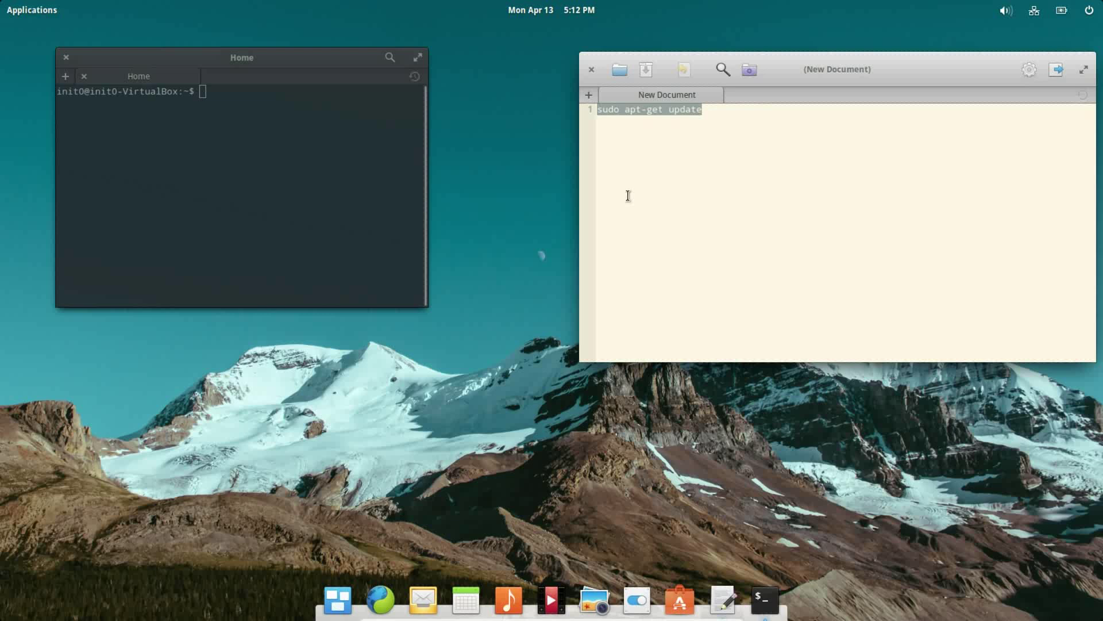
Paste and run 'sudo apt-get update' in Terminal, accepting Paste Anyway and the password prompt
{"action": "right_click", "coordinate": [251, 102]}
{"action": "left_click", "coordinate": [259, 129]}
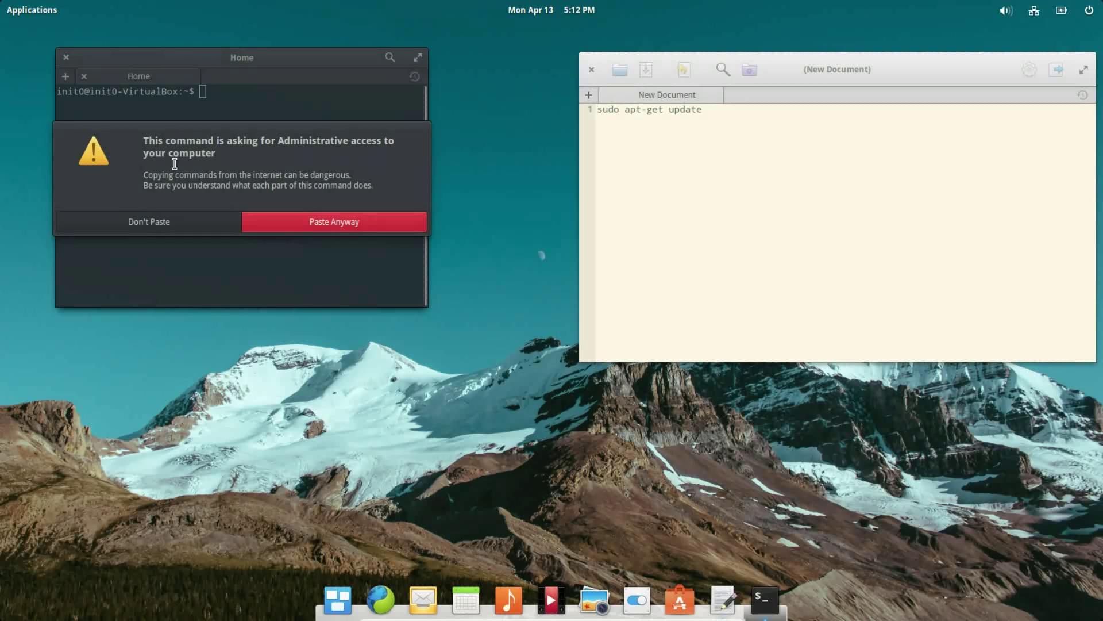
{"action": "left_click", "coordinate": [347, 223]}
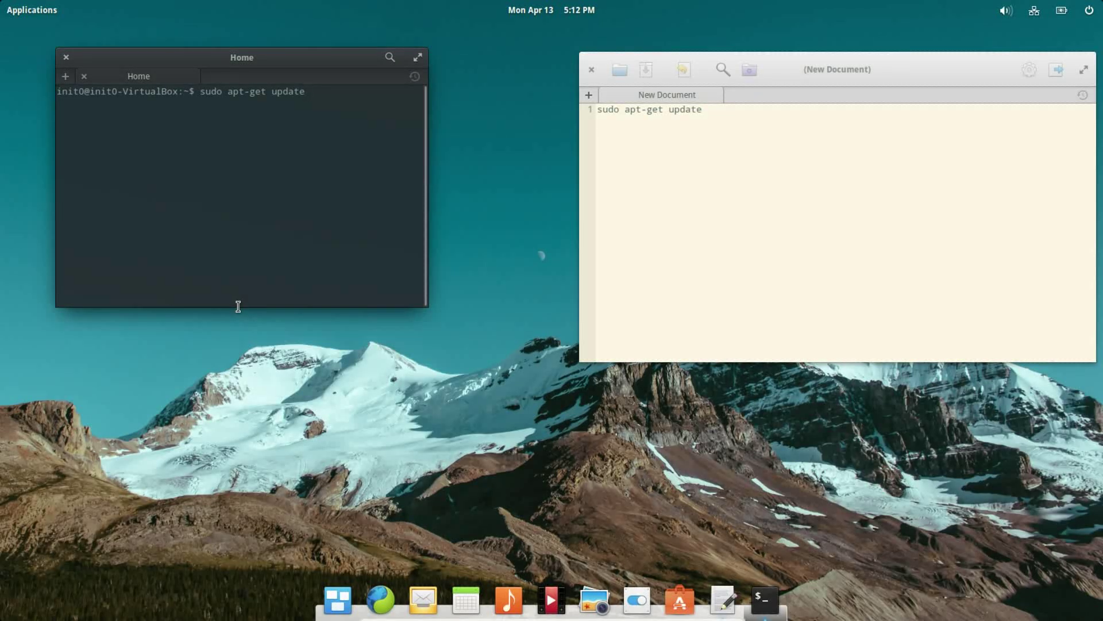
{"action": "key", "text": "Return"}
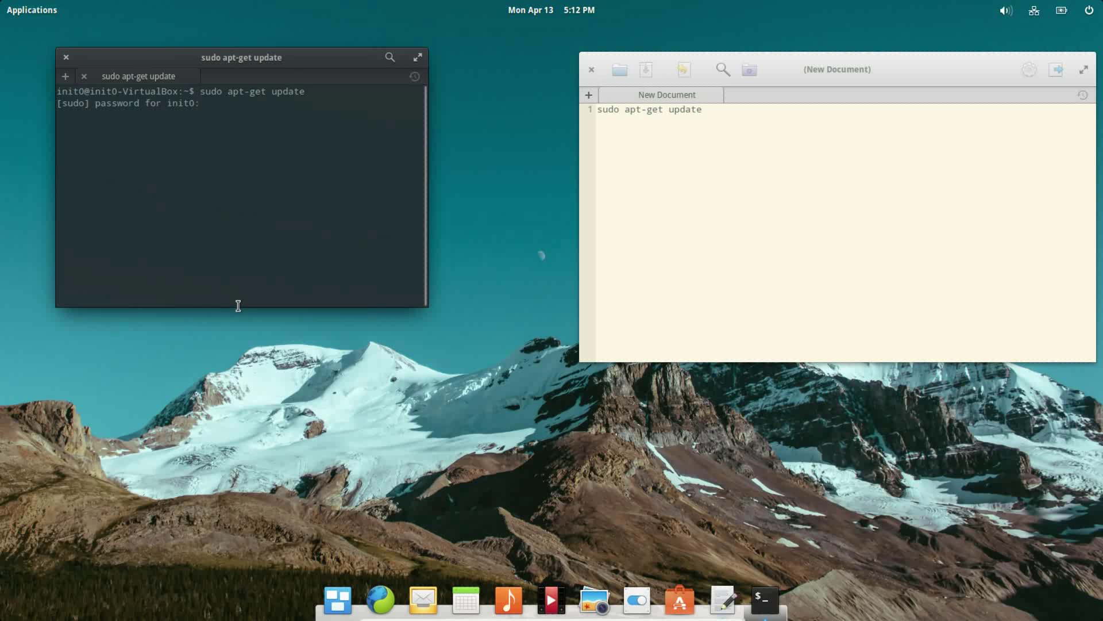
{"action": "key", "text": "Return"}
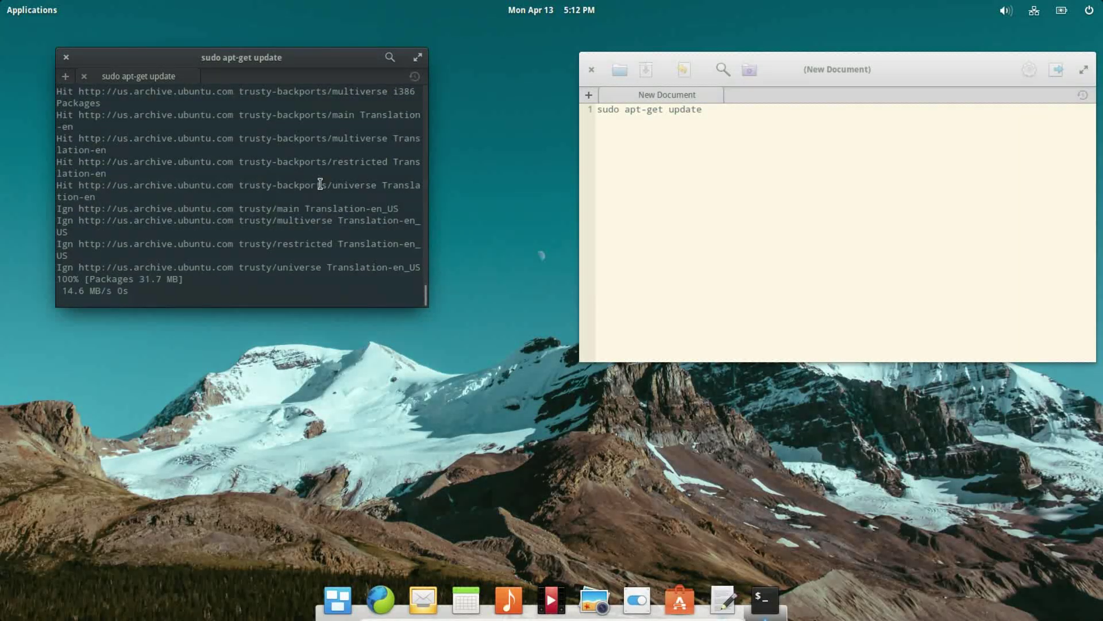
{"action": "left_click", "coordinate": [40, 11]}
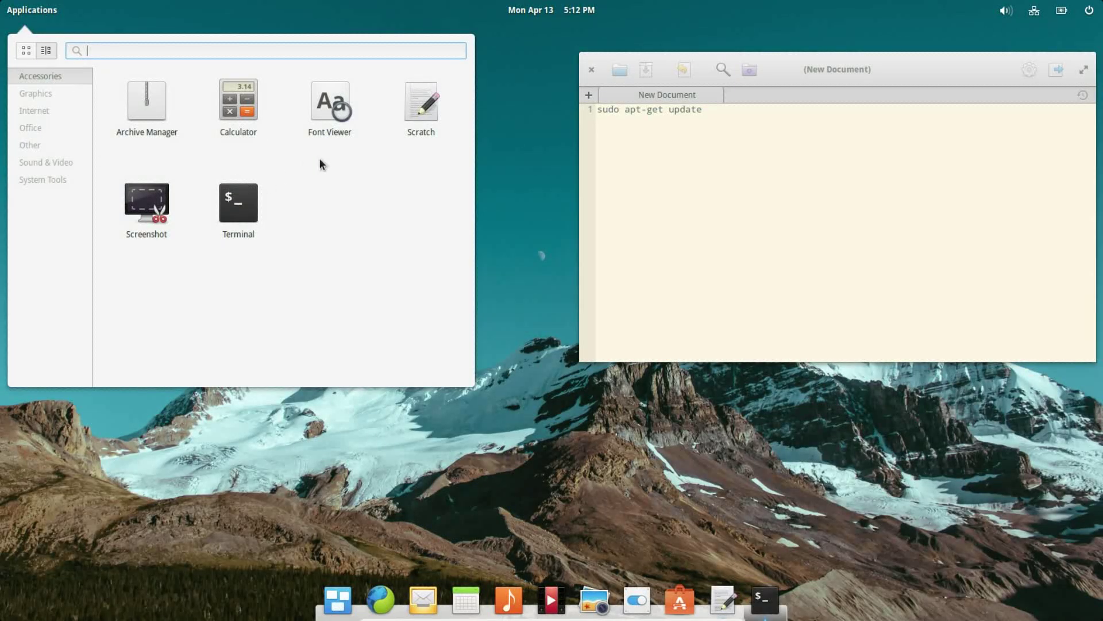
Browse the Graphics, Internet, Office and Other categories in the launcher
{"action": "left_click", "coordinate": [26, 94]}
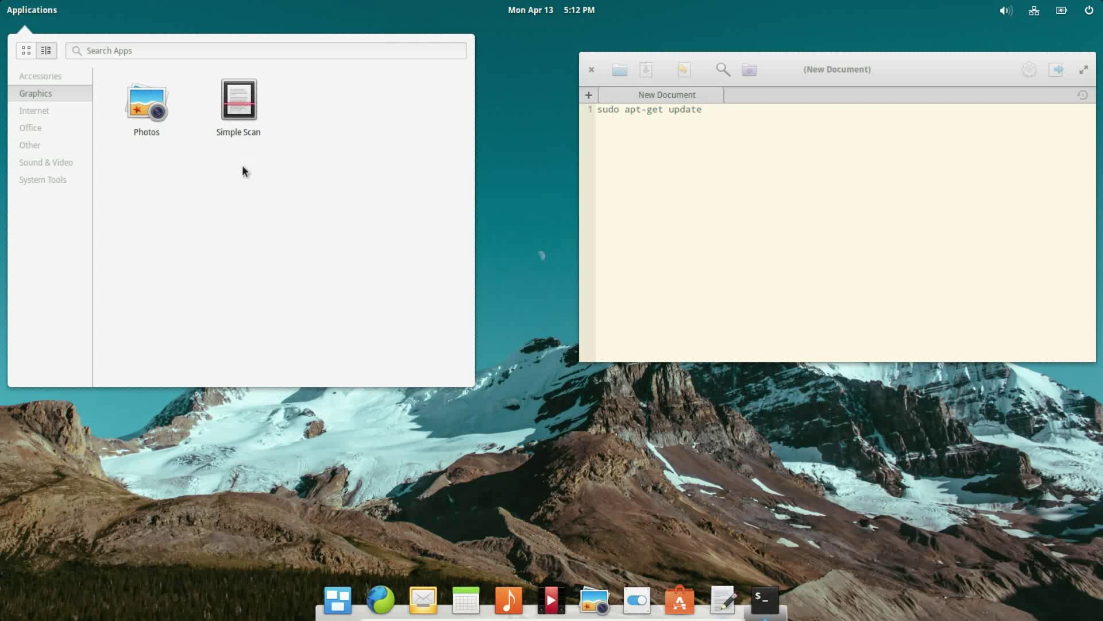
{"action": "left_click", "coordinate": [44, 113]}
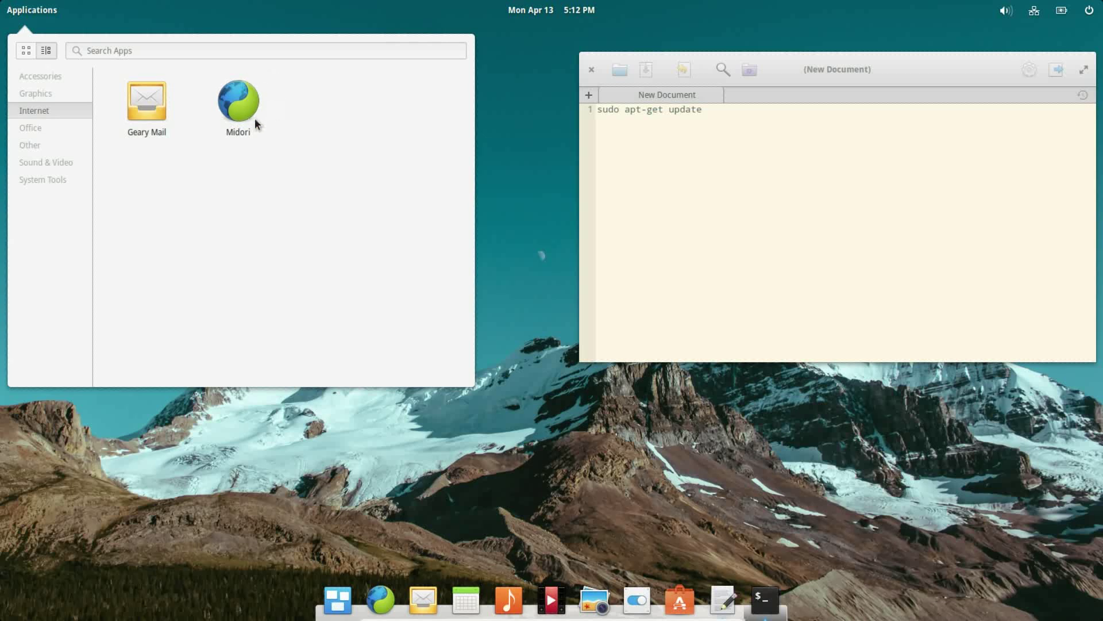
{"action": "left_click", "coordinate": [23, 131]}
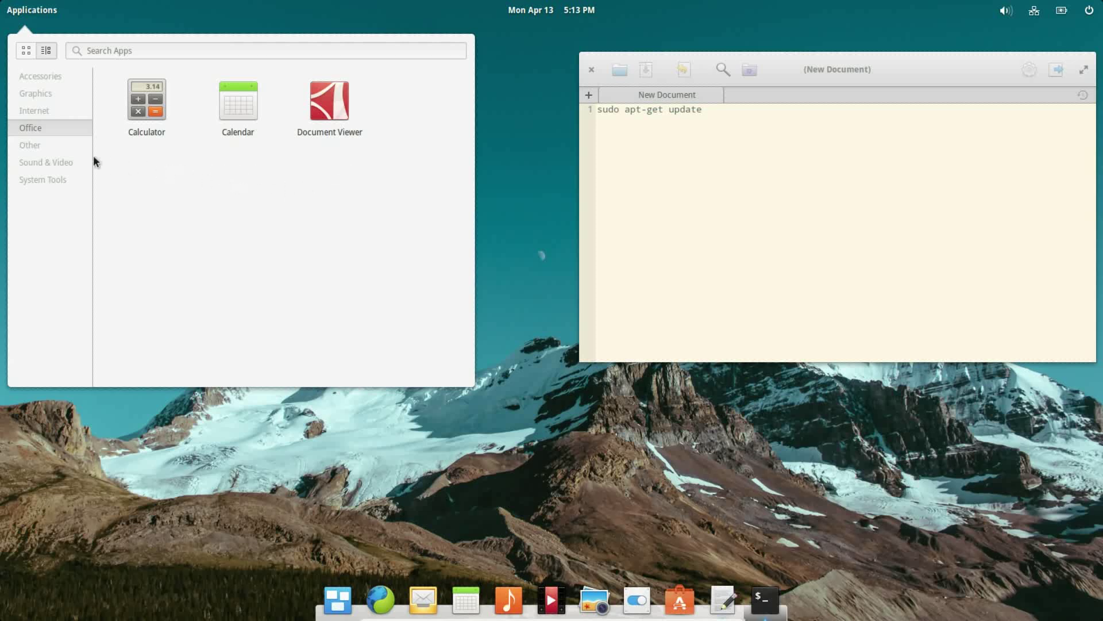
{"action": "left_click", "coordinate": [36, 145]}
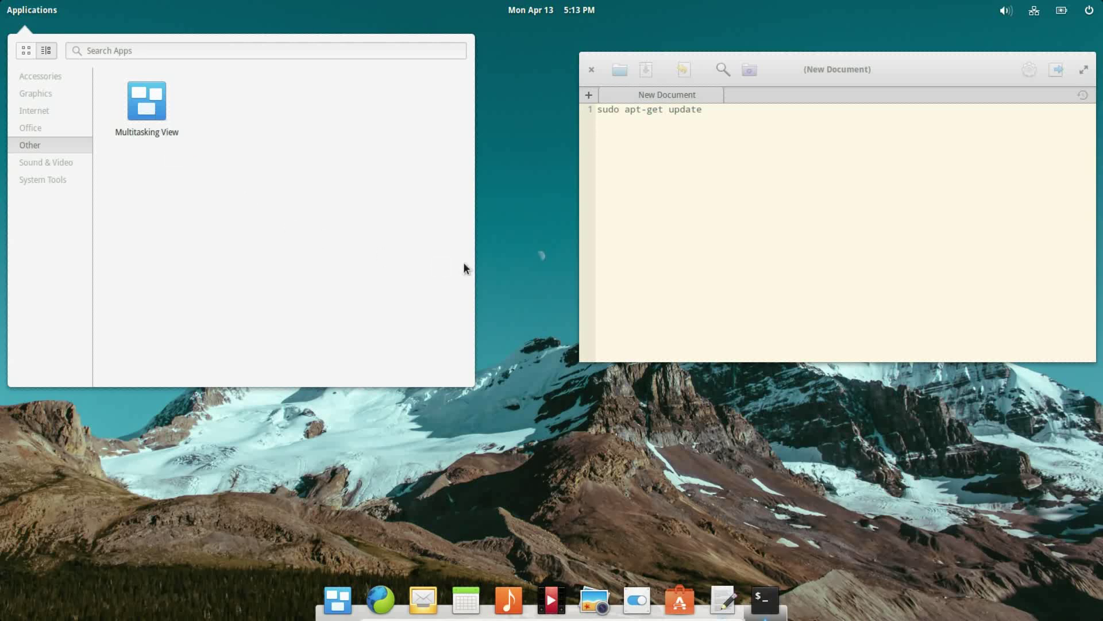
In Multitasking View, add a workspace, move Scratch to a new workspace, close it, and return to Terminal
{"action": "left_click", "coordinate": [162, 93]}
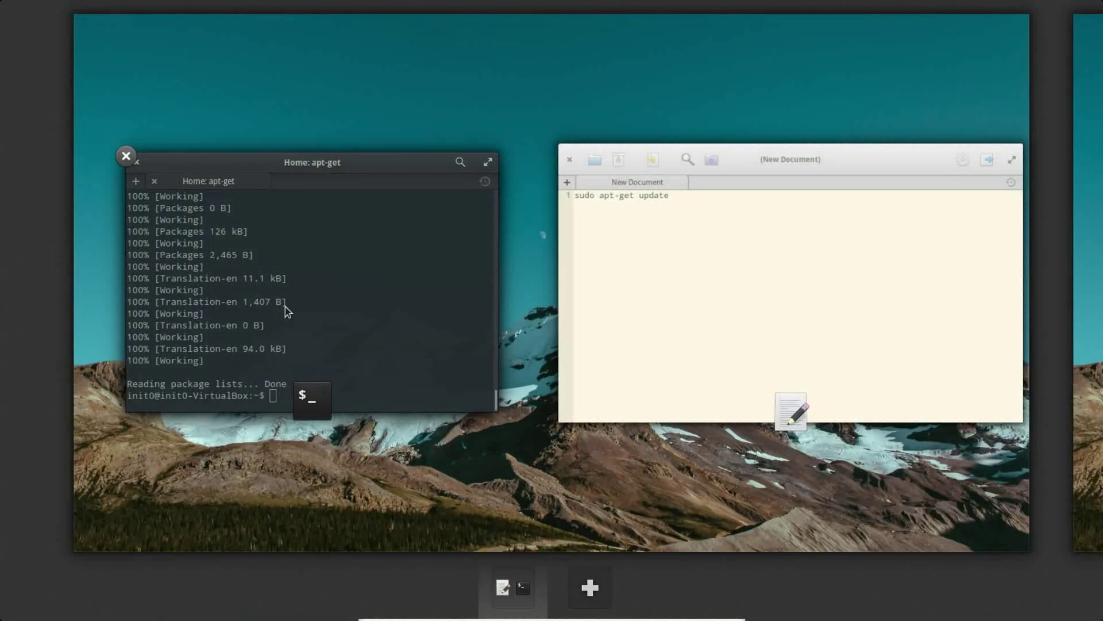
{"action": "left_click", "coordinate": [590, 589]}
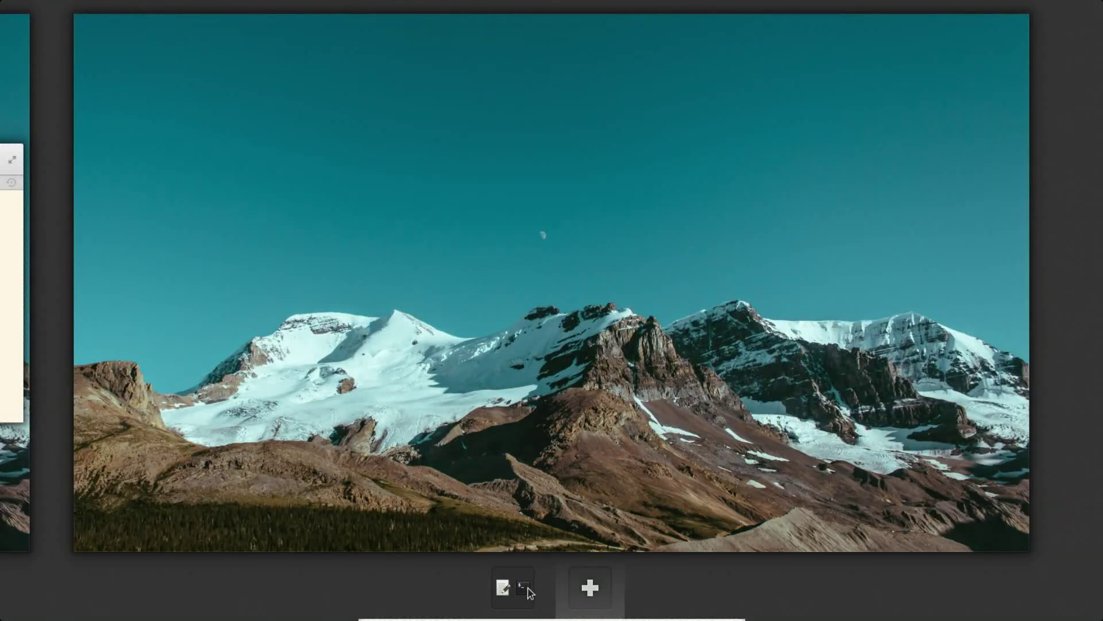
{"action": "left_click", "coordinate": [528, 591]}
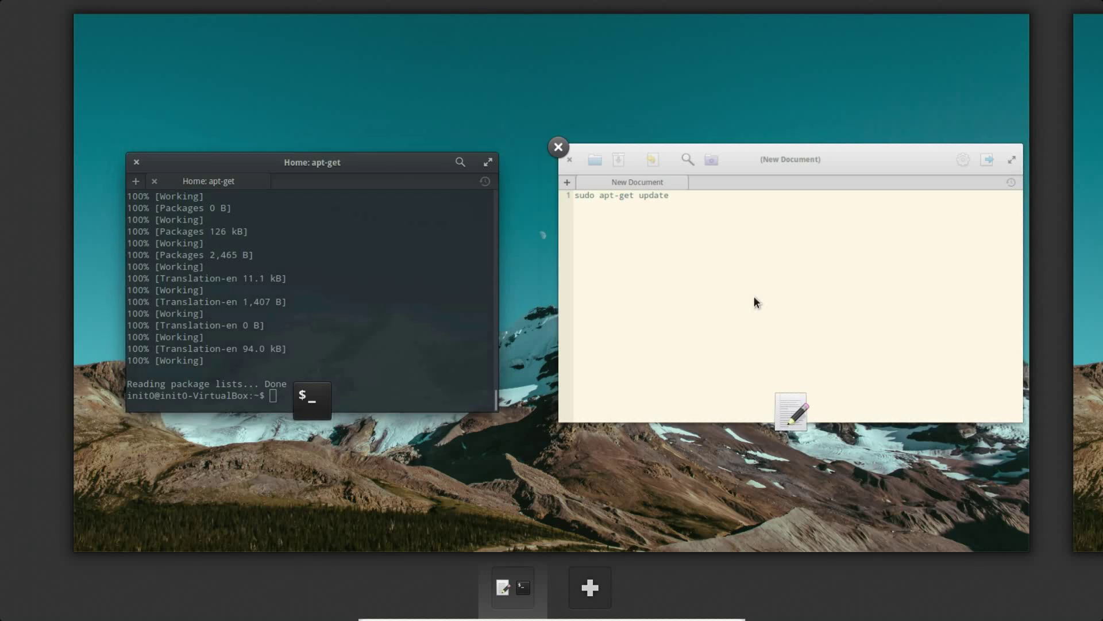
{"action": "left_click_drag", "start_coordinate": [753, 295], "coordinate": [1099, 244]}
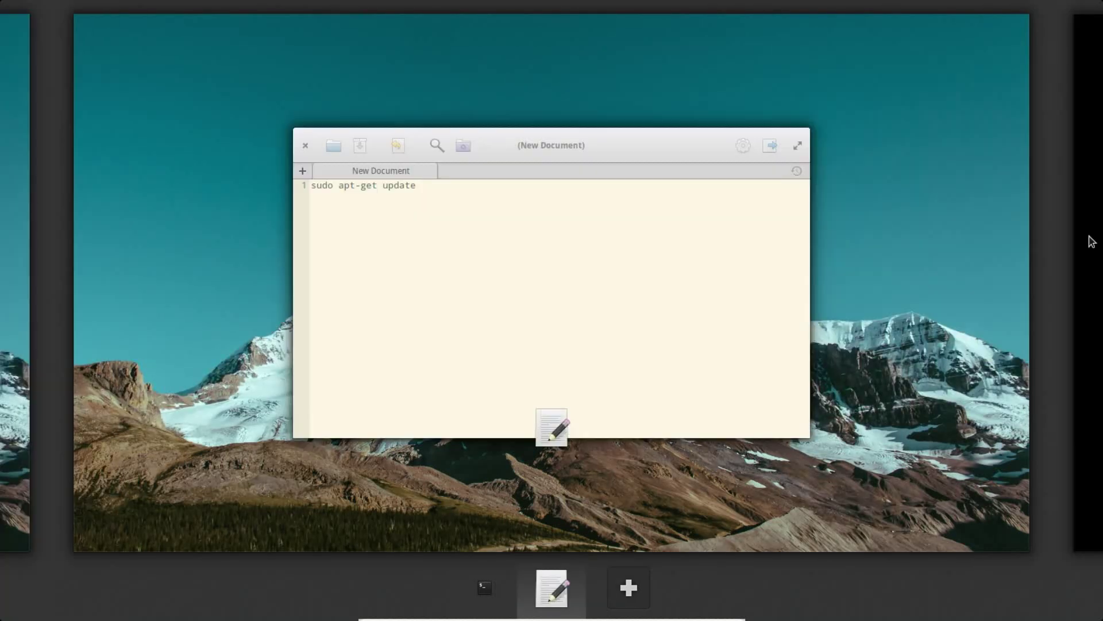
{"action": "scroll", "coordinate": [551, 457], "scroll_direction": "down", "scroll_amount": 1}
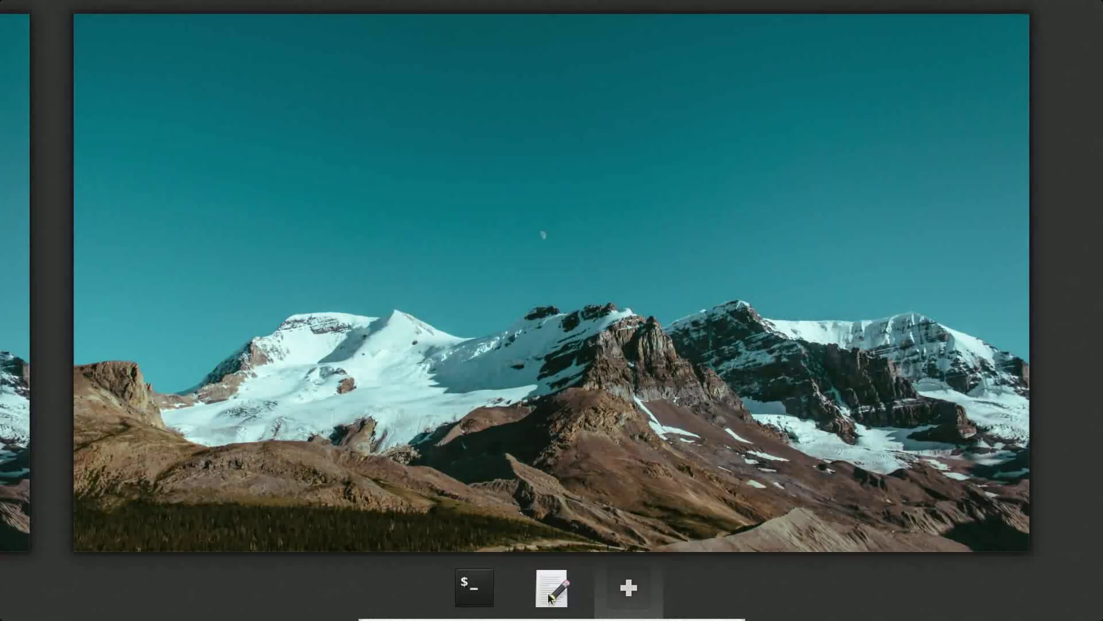
{"action": "left_click", "coordinate": [550, 594]}
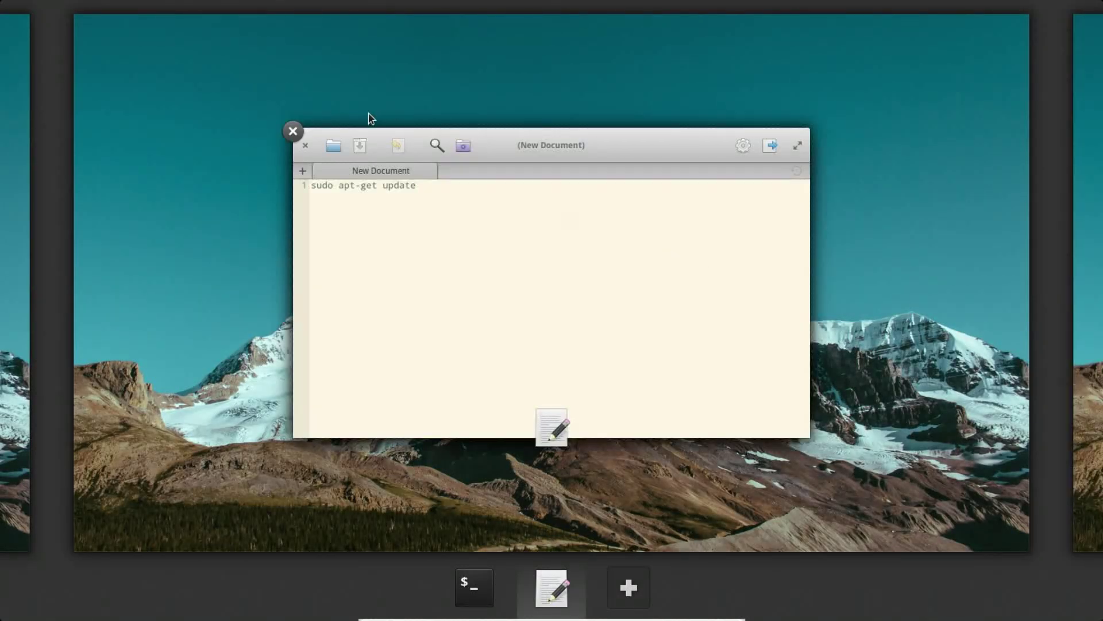
{"action": "left_click", "coordinate": [293, 131]}
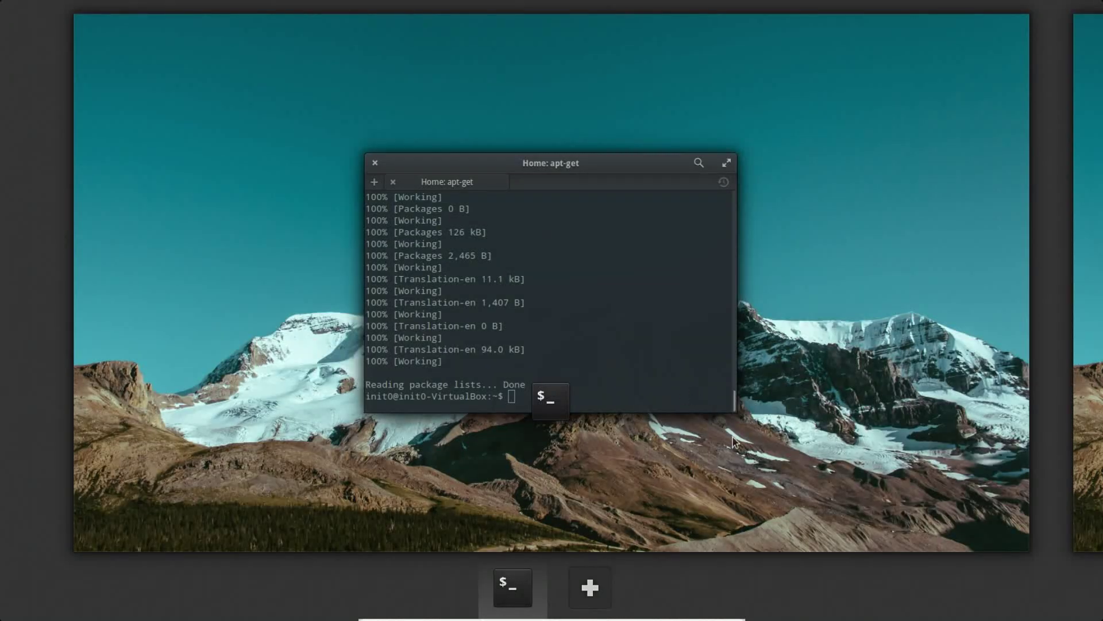
{"action": "left_click", "coordinate": [740, 457]}
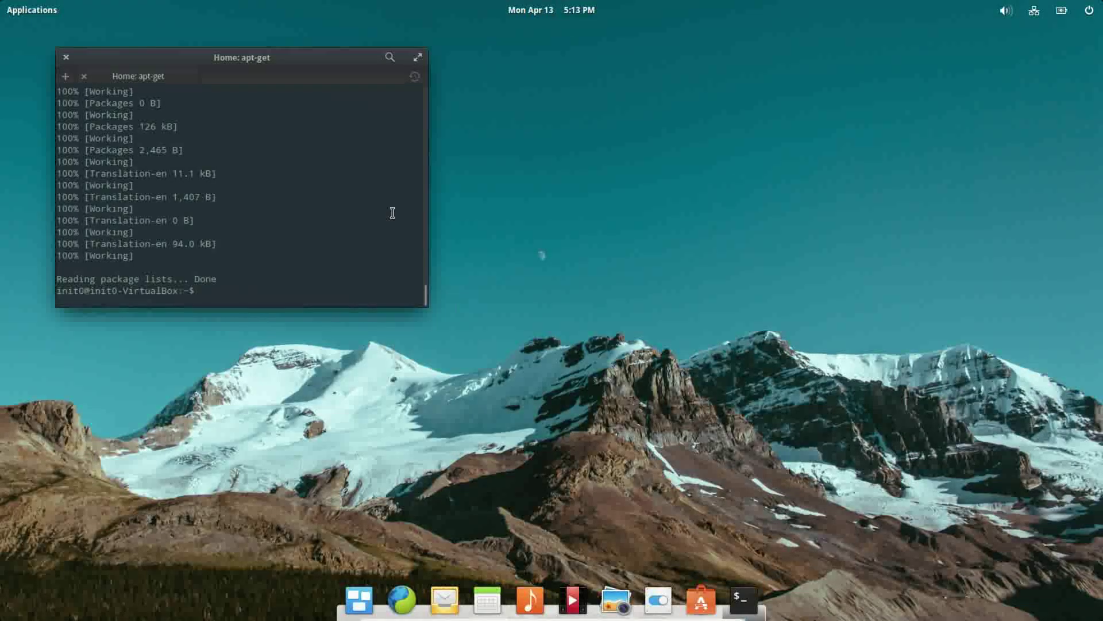
Move Terminal to the centre-right, then view Sound & Video and System Tools in Applications
{"action": "left_click_drag", "start_coordinate": [282, 63], "coordinate": [776, 185]}
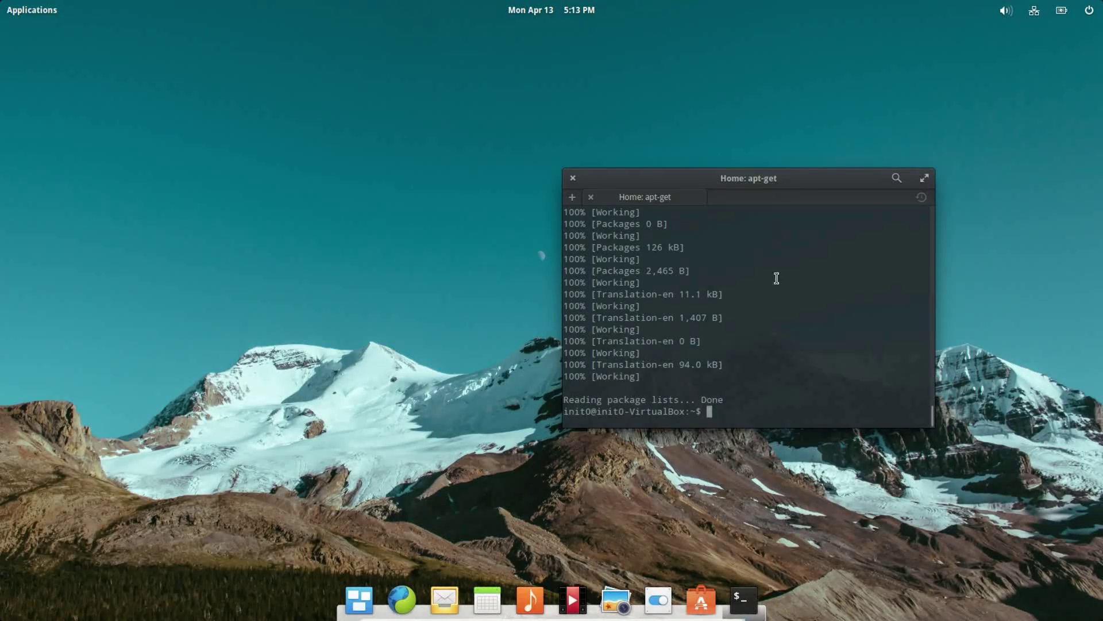
{"action": "left_click", "coordinate": [20, 15]}
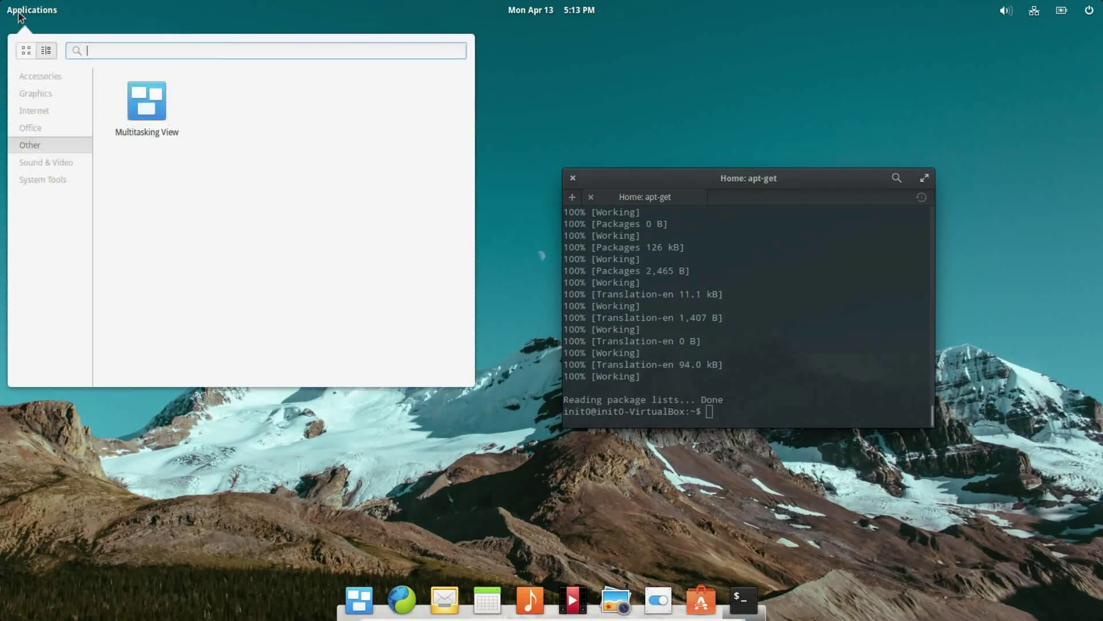
{"action": "left_click", "coordinate": [26, 162]}
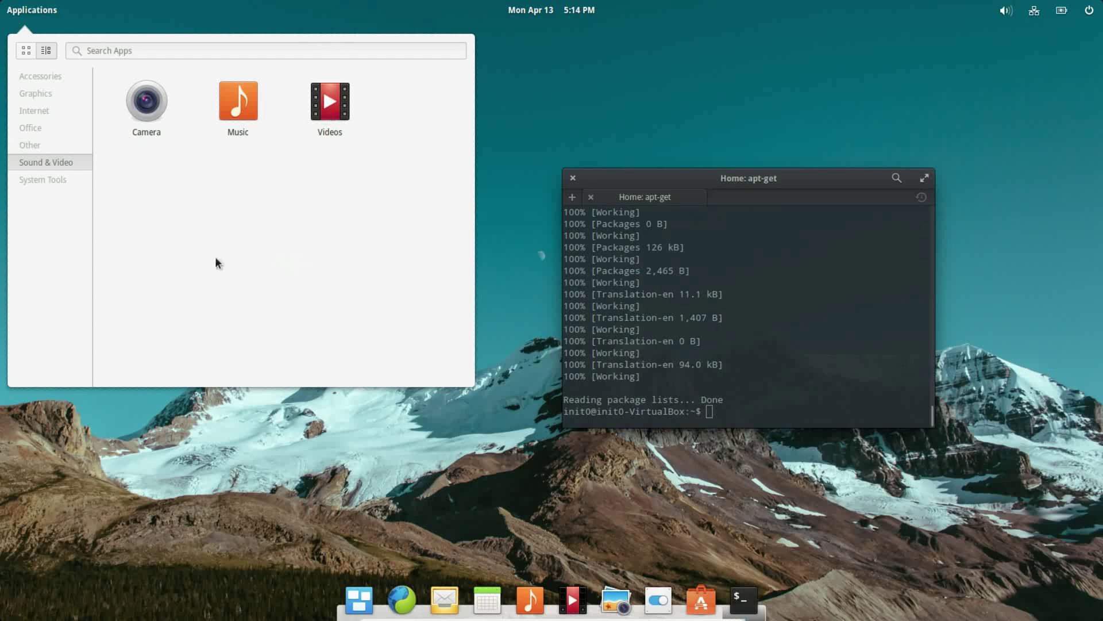
{"action": "left_click", "coordinate": [25, 181]}
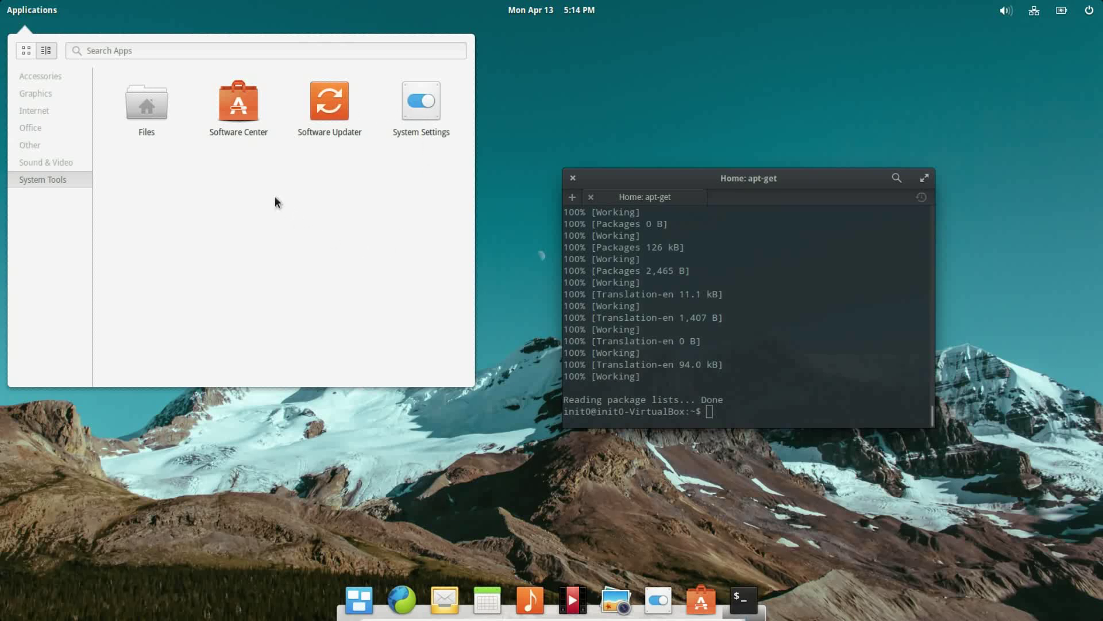
{"action": "left_click", "coordinate": [227, 111]}
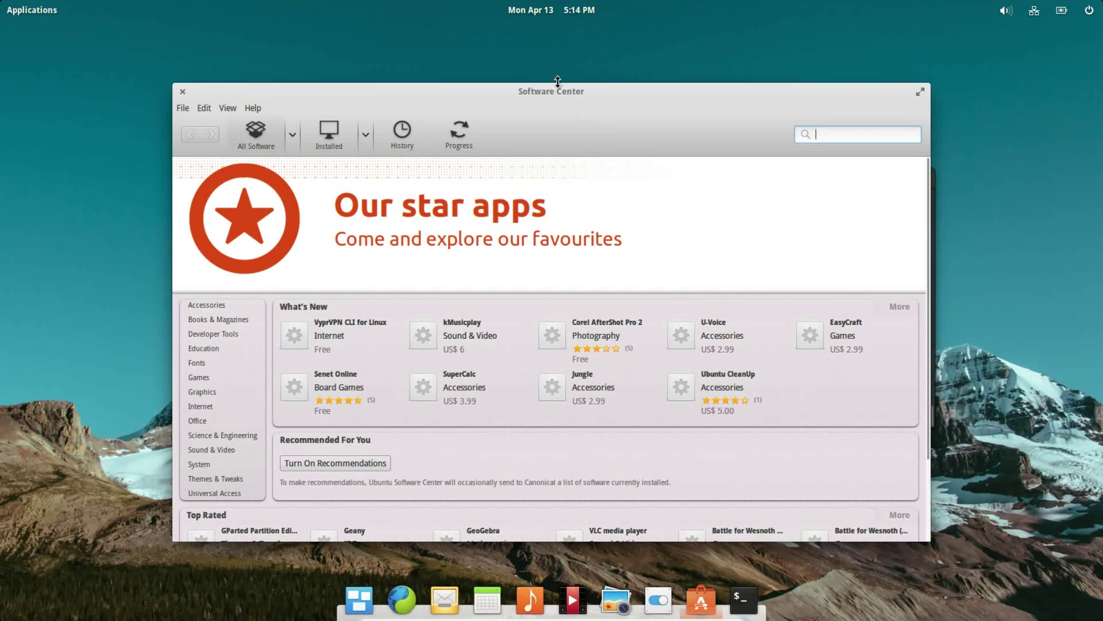
{"action": "left_click_drag", "start_coordinate": [554, 91], "coordinate": [497, 44]}
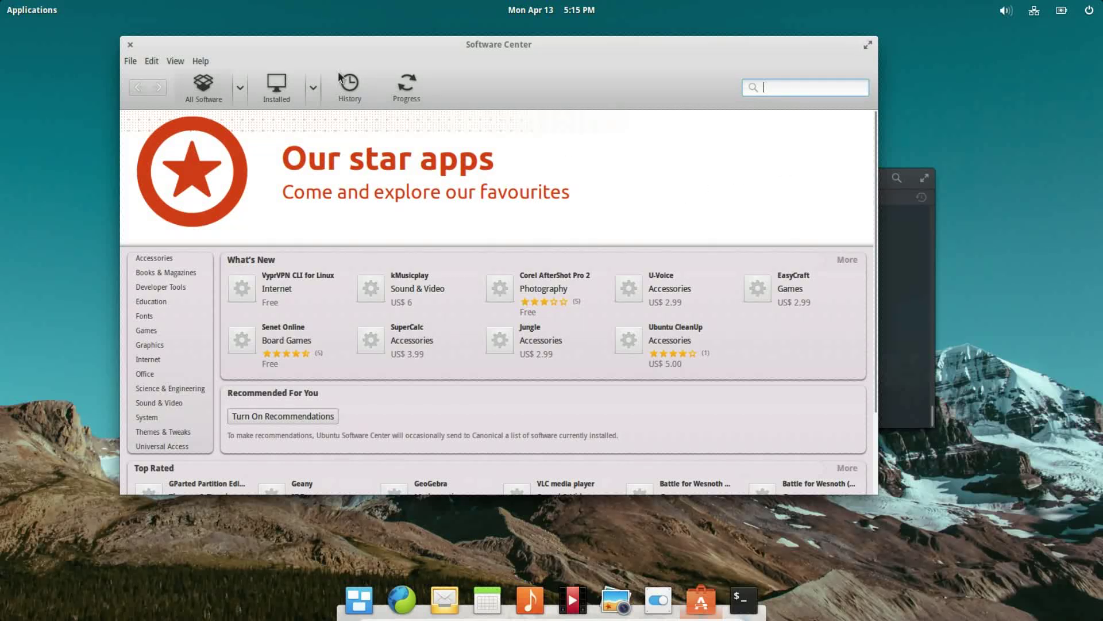
{"action": "left_click", "coordinate": [129, 44]}
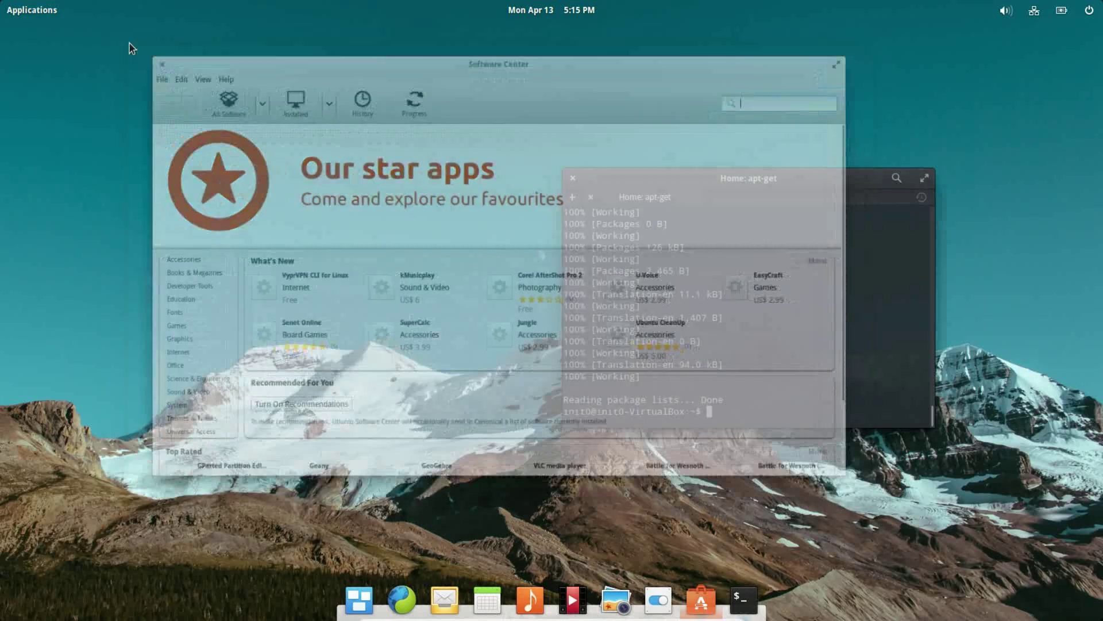
Launch Software Updater from the applications list and open its Software & Updates settings on Updates
{"action": "left_click", "coordinate": [26, 8]}
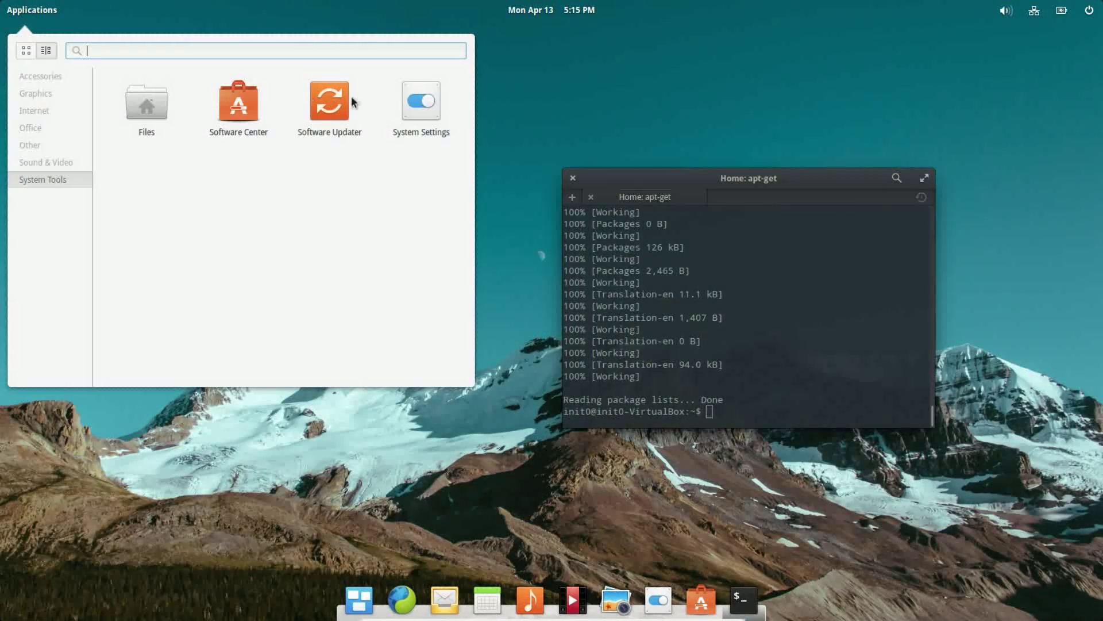
{"action": "left_click", "coordinate": [335, 103]}
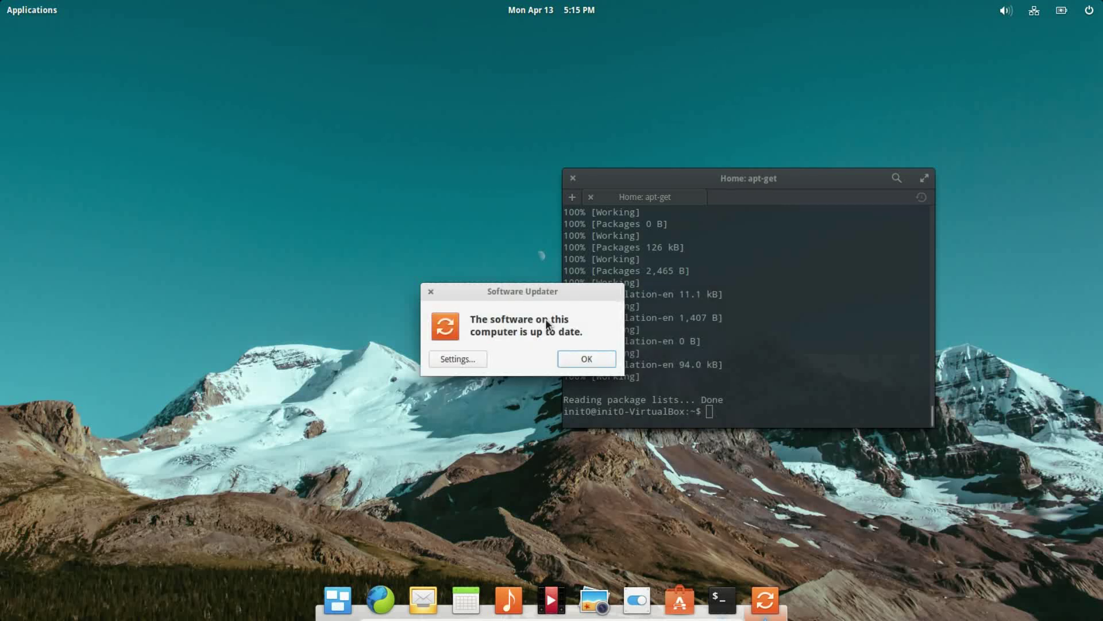
{"action": "left_click", "coordinate": [457, 361]}
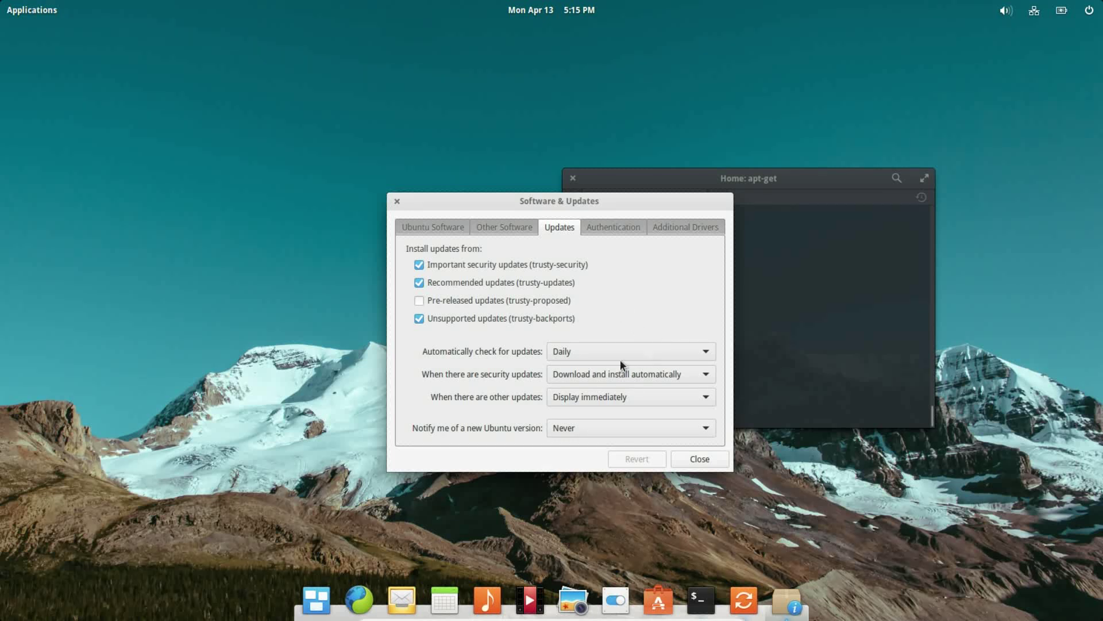
Choose 'Download and install automatically' for security updates and 'Display immediately' for other updates, then close
{"action": "left_click", "coordinate": [583, 377]}
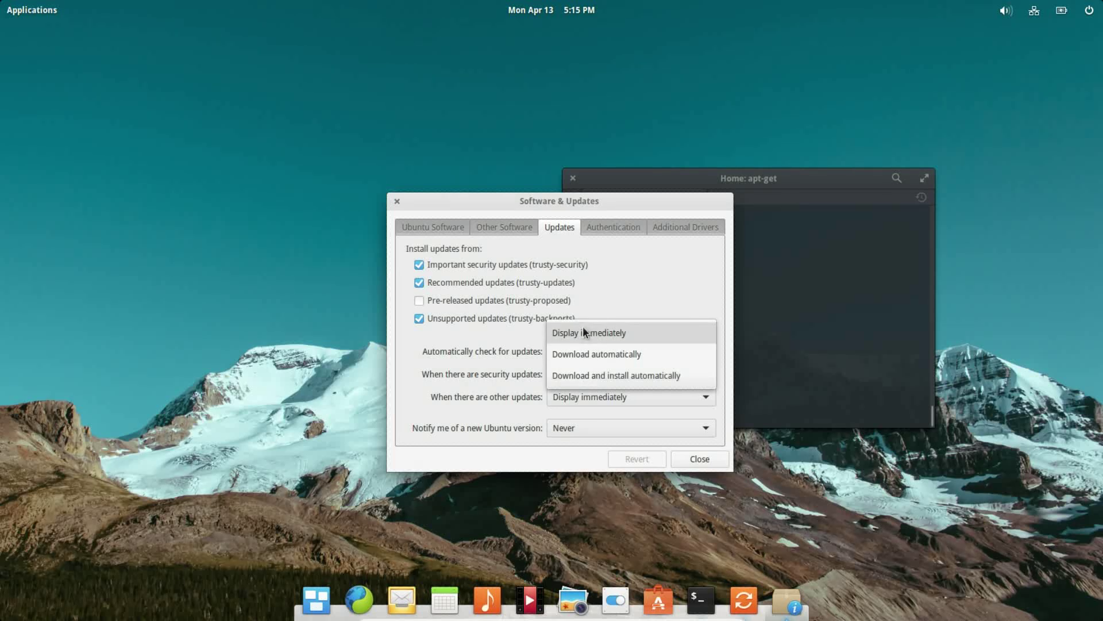
{"action": "left_click", "coordinate": [573, 375]}
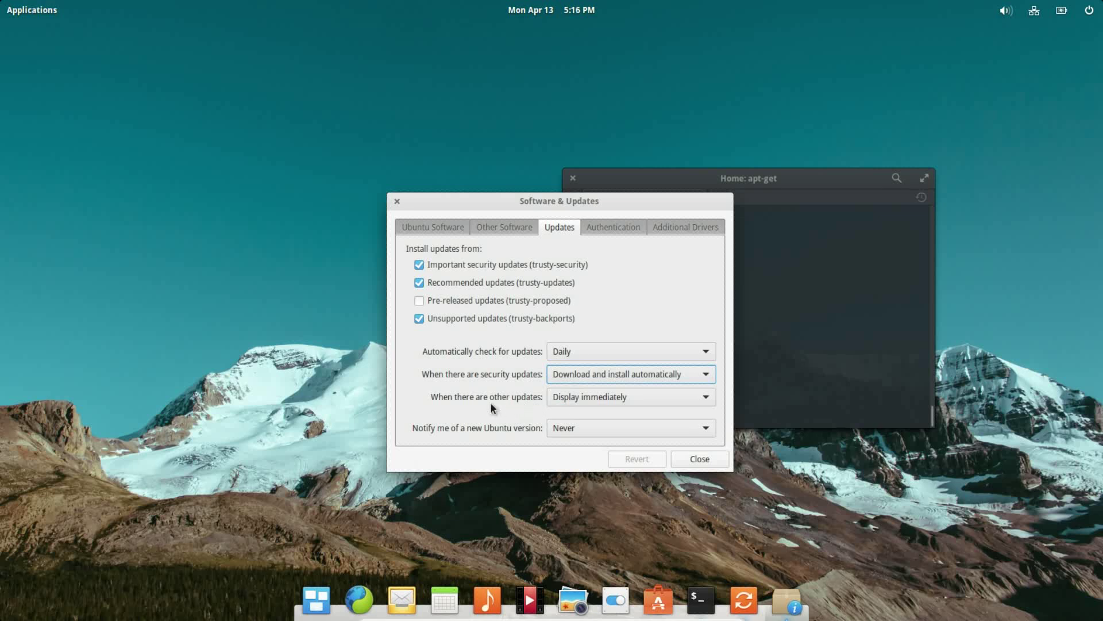
{"action": "left_click", "coordinate": [563, 398]}
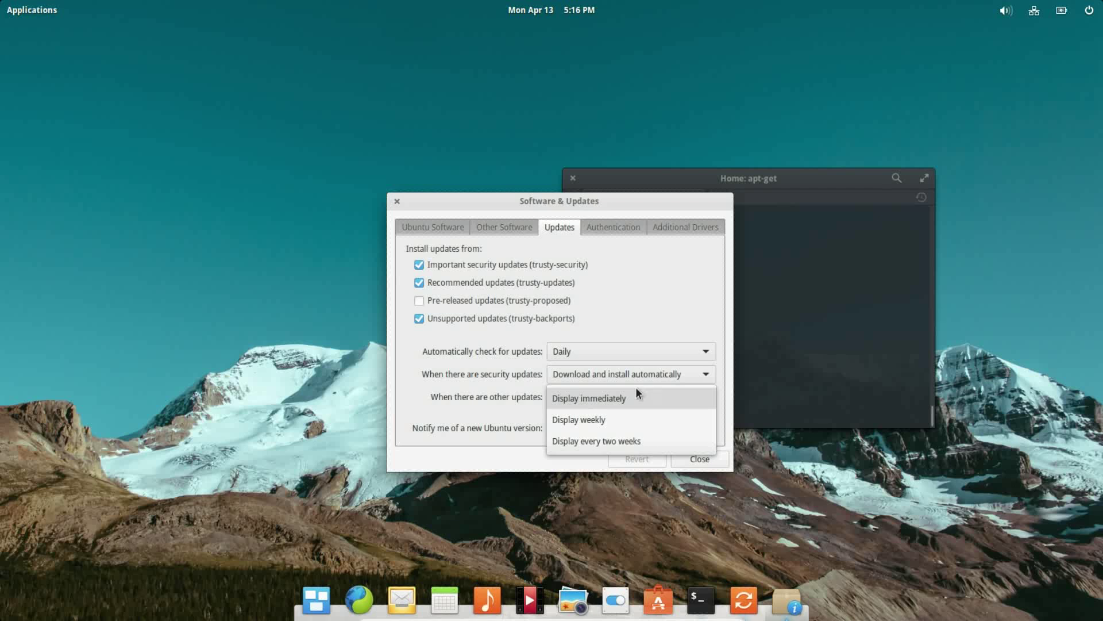
{"action": "left_click", "coordinate": [608, 398]}
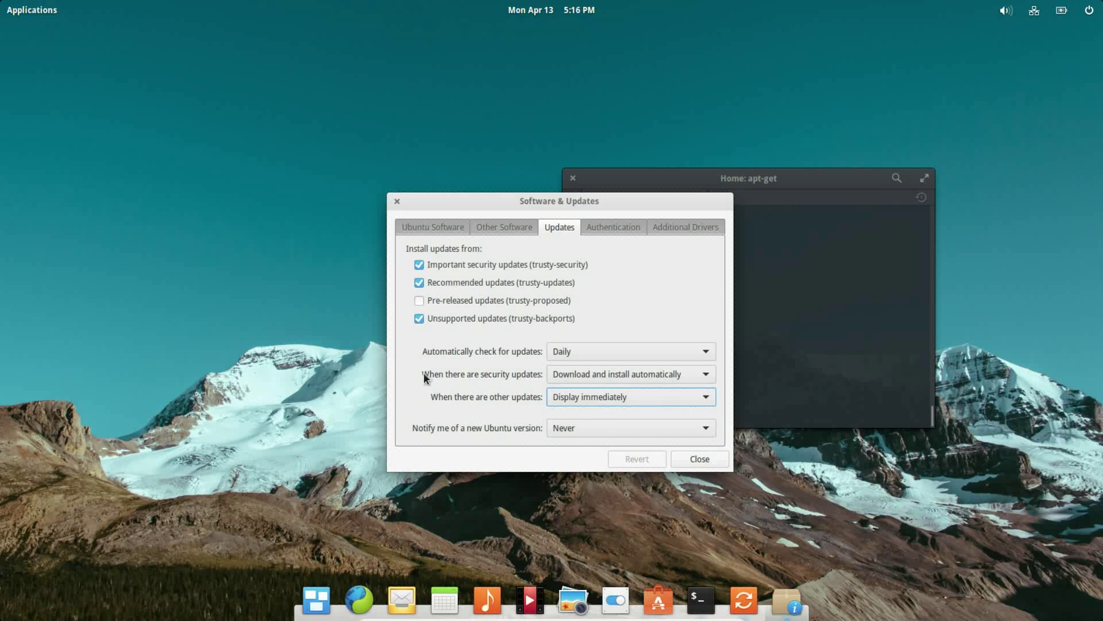
{"action": "left_click", "coordinate": [706, 466]}
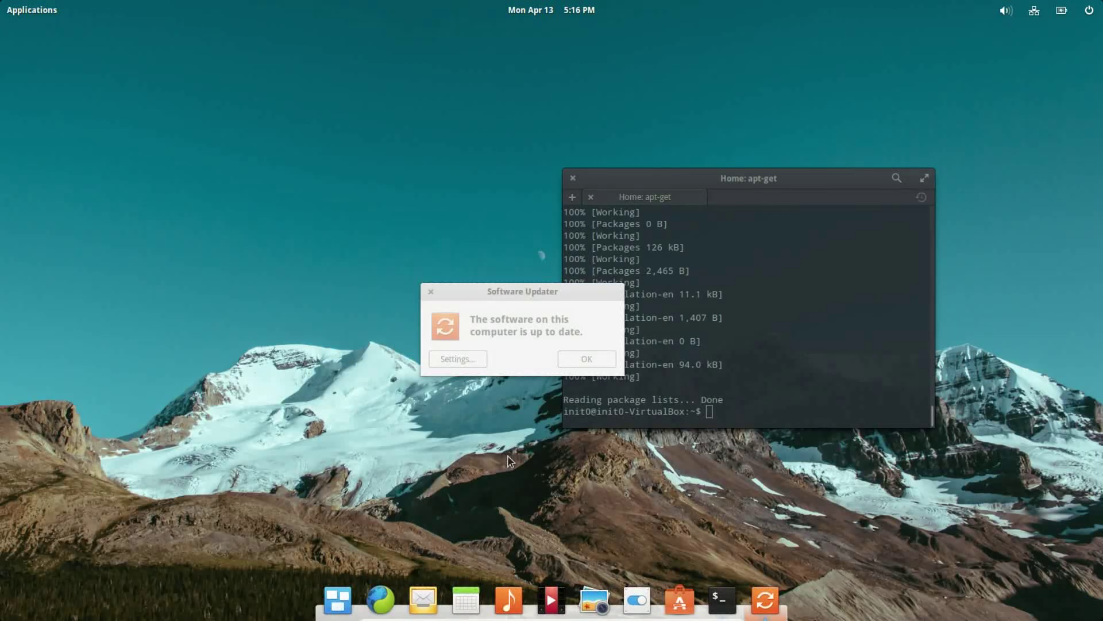
Dismiss the software-is-up-to-date notice and open then close the Applications launcher
{"action": "left_click", "coordinate": [572, 361]}
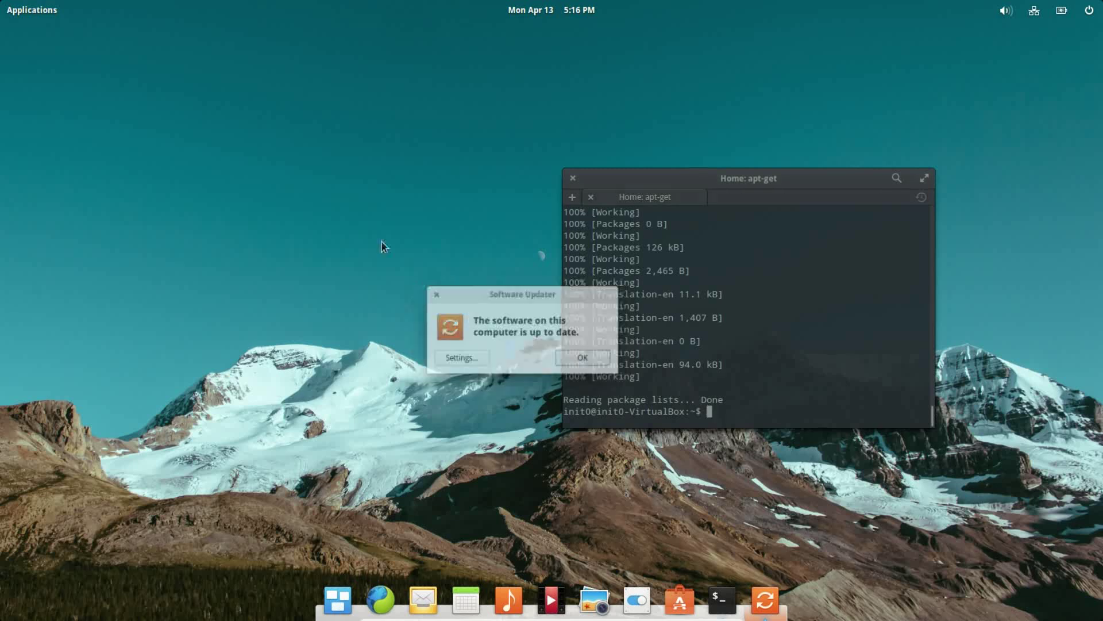
{"action": "left_click", "coordinate": [31, 8]}
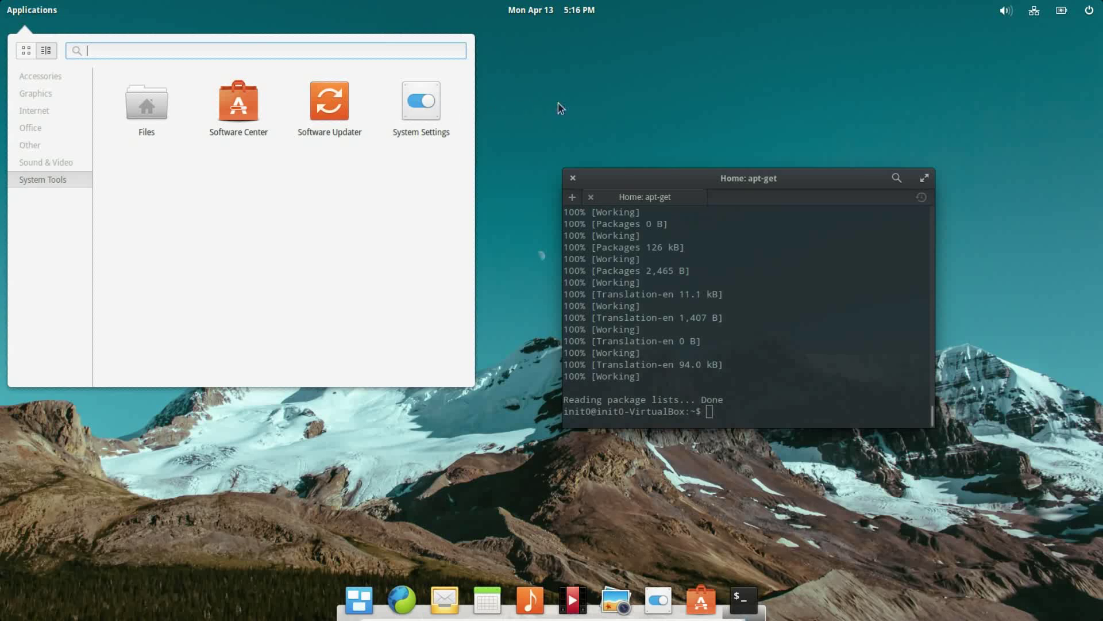
{"action": "left_click", "coordinate": [572, 108]}
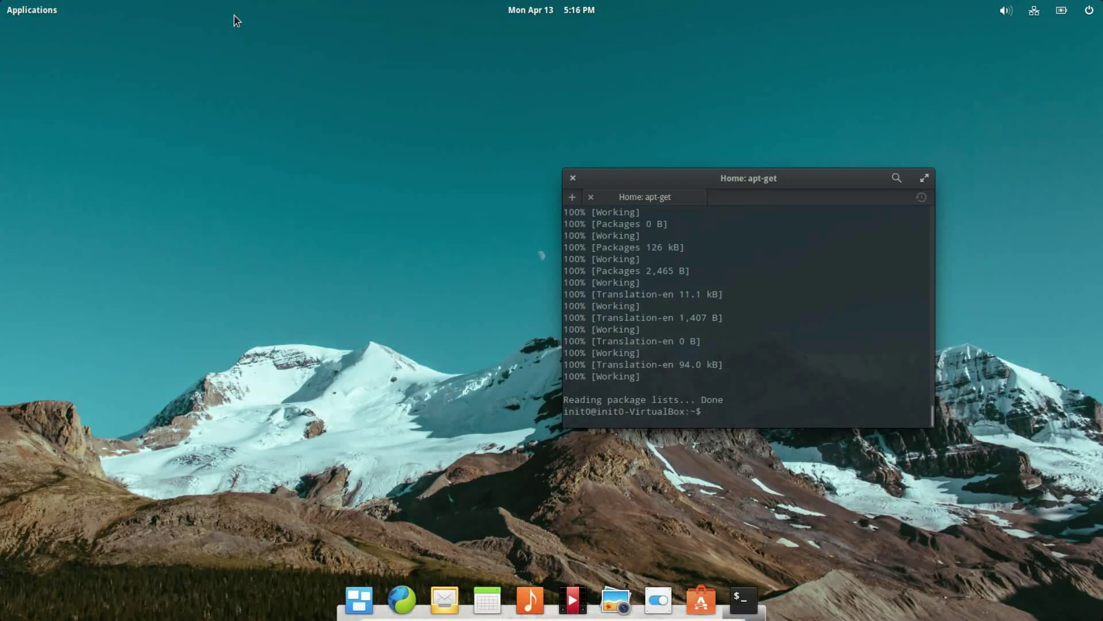
Open and close the calendar, volume, network and session panel menus without shutting down
{"action": "left_click", "coordinate": [549, 13]}
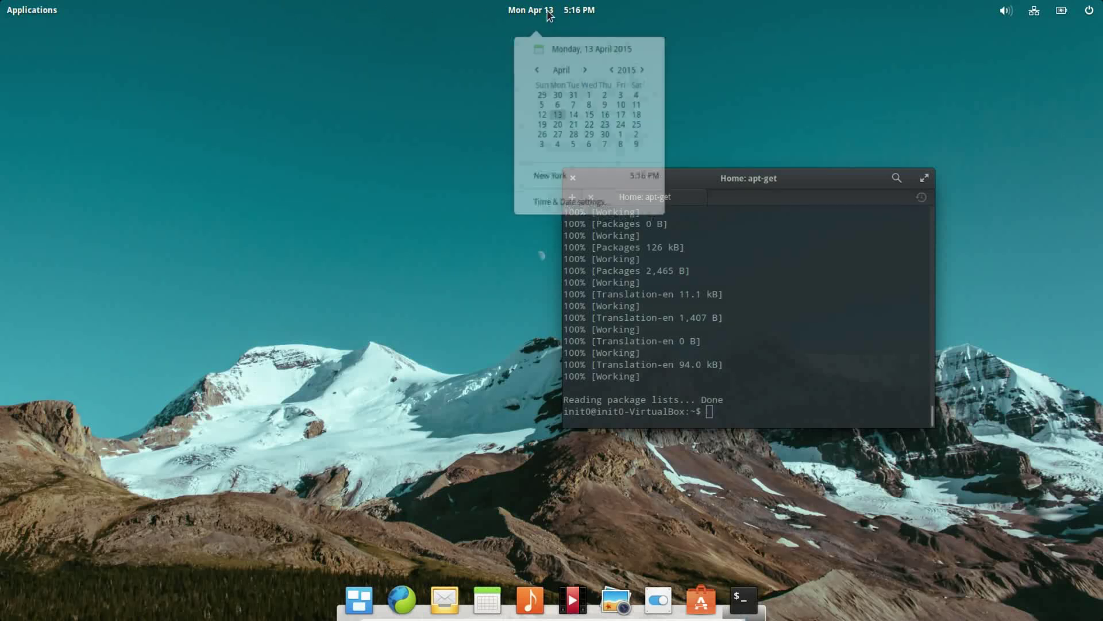
{"action": "left_click", "coordinate": [851, 82]}
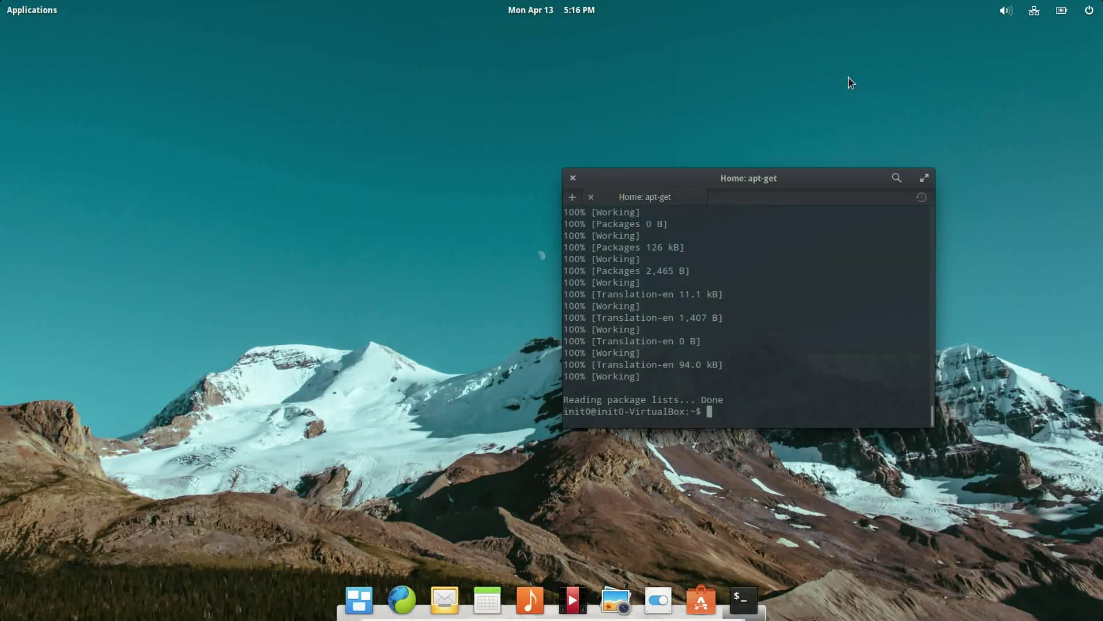
{"action": "left_click", "coordinate": [1006, 11]}
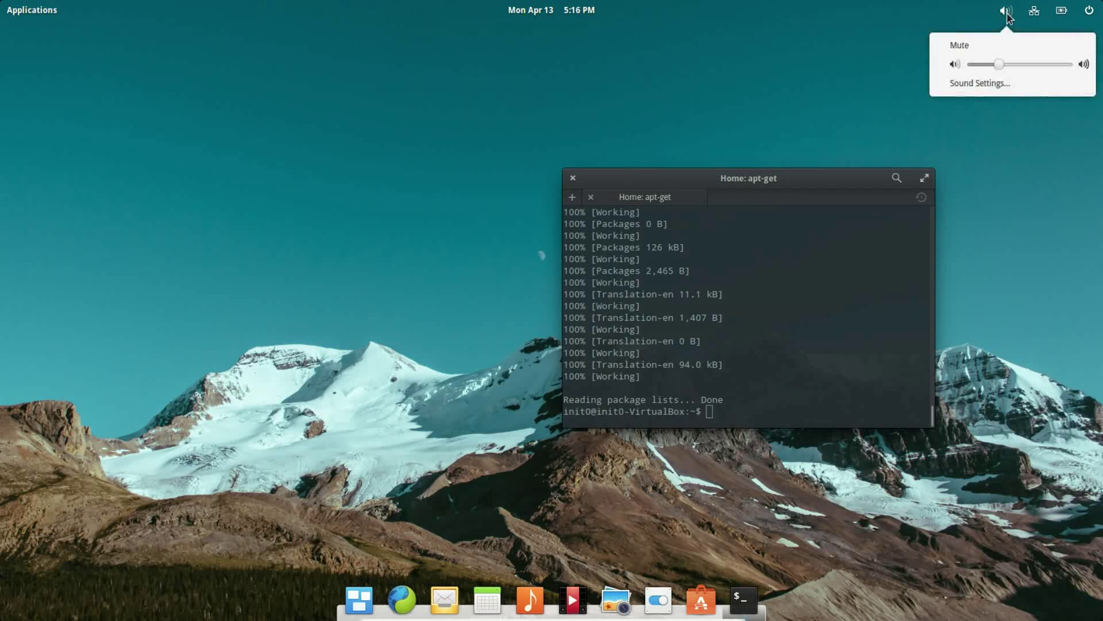
{"action": "left_click", "coordinate": [1038, 15]}
{"action": "left_click", "coordinate": [1039, 18]}
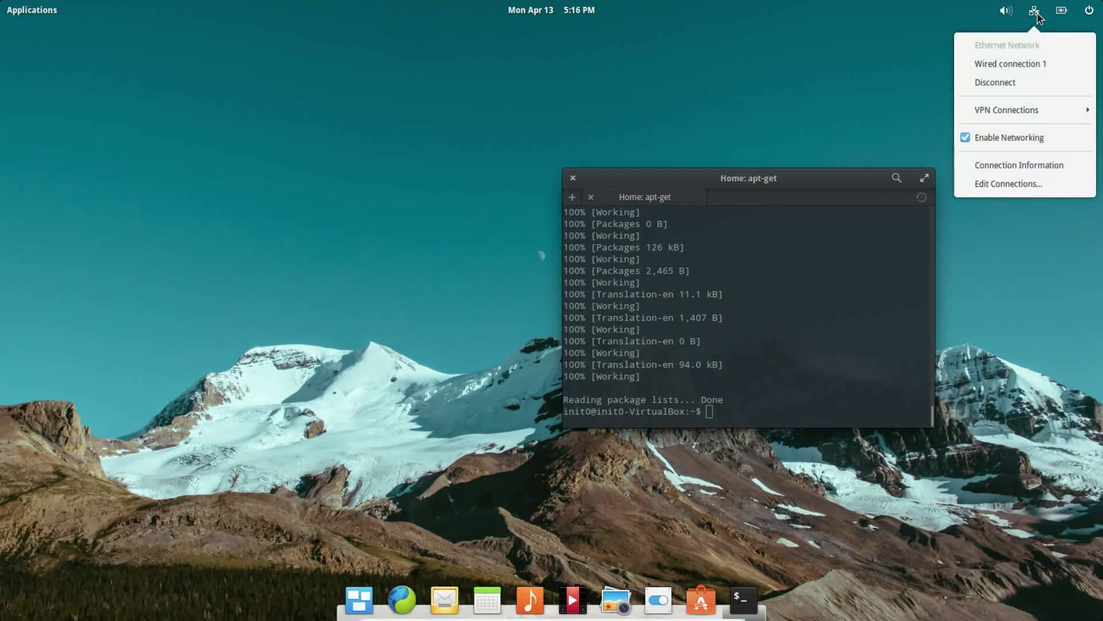
{"action": "mouse_move", "coordinate": [1062, 17]}
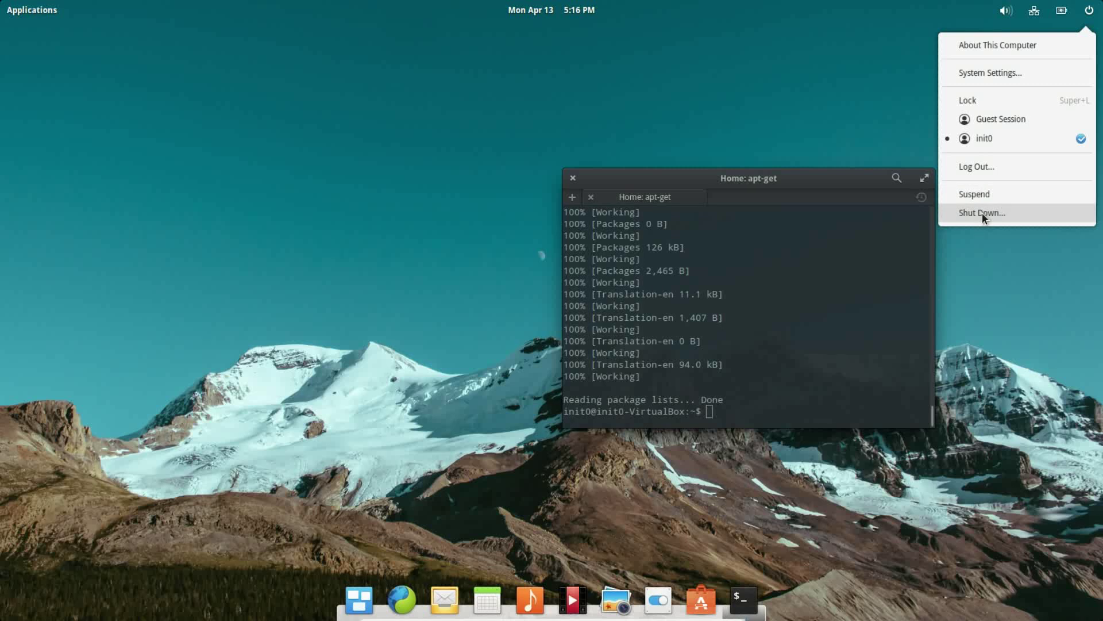
{"action": "left_click", "coordinate": [1004, 260]}
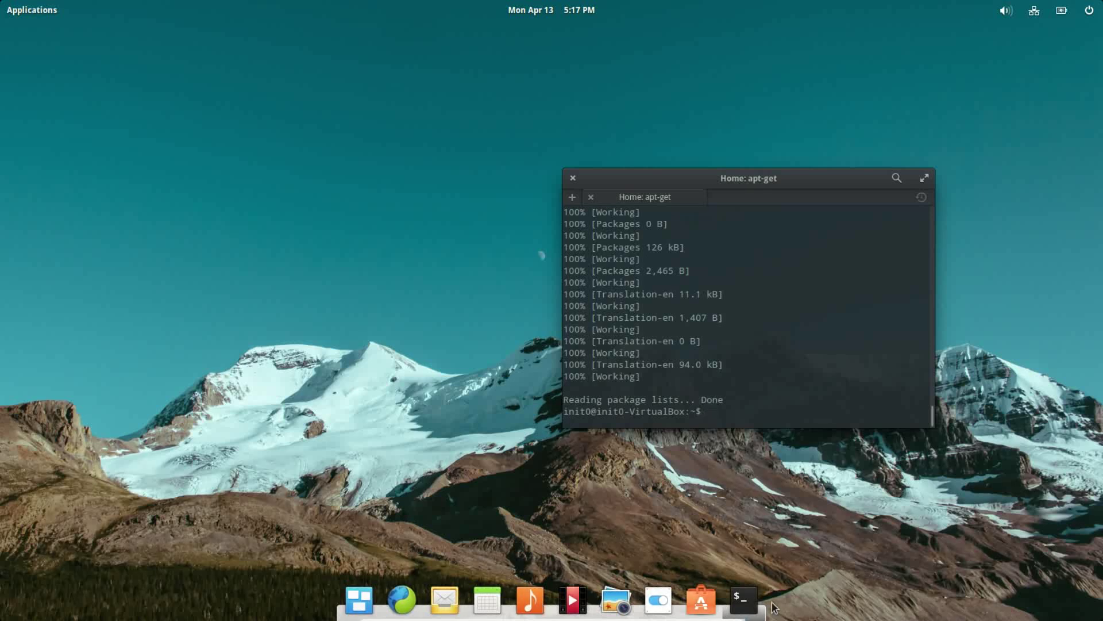
{"action": "left_click", "coordinate": [357, 602]}
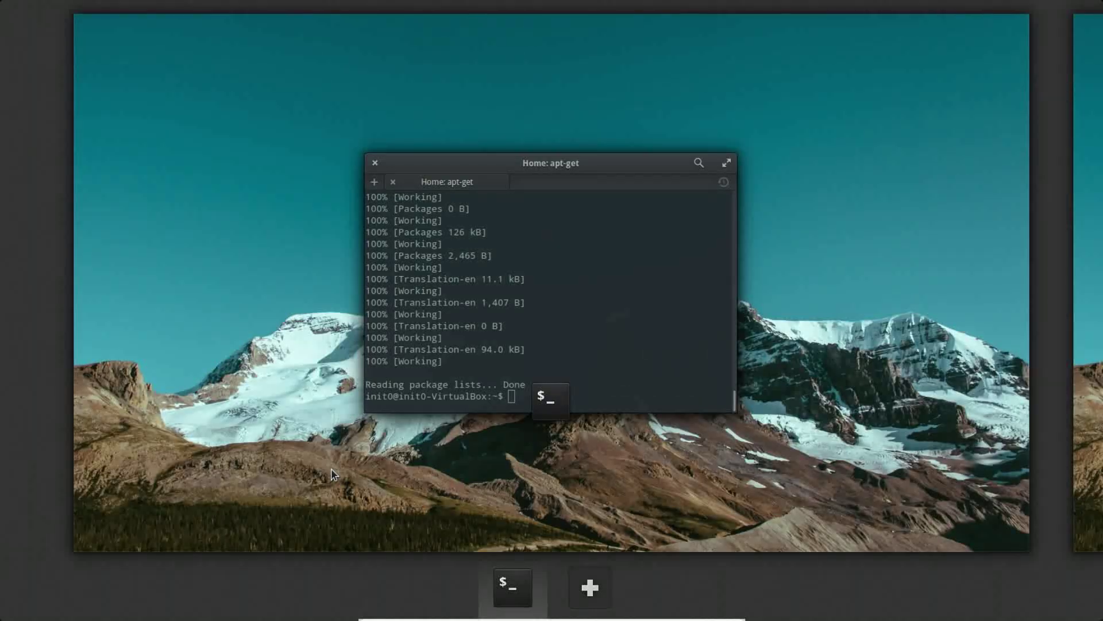
{"action": "left_click", "coordinate": [273, 378]}
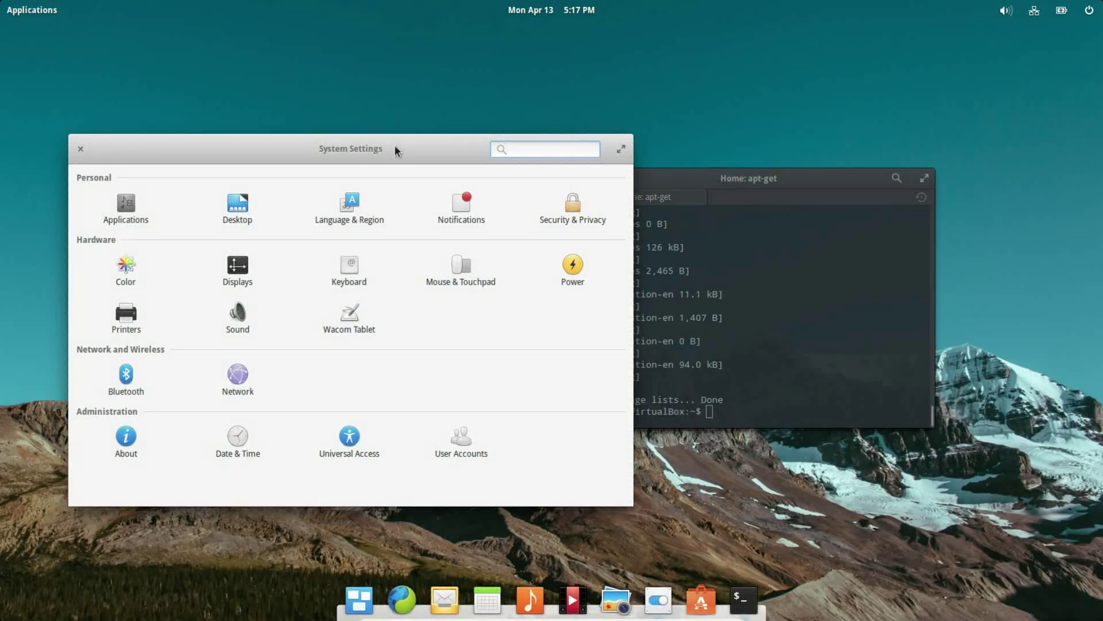
Drag the System Settings window toward the top-left of the screen
{"action": "left_click_drag", "start_coordinate": [395, 148], "coordinate": [352, 54]}
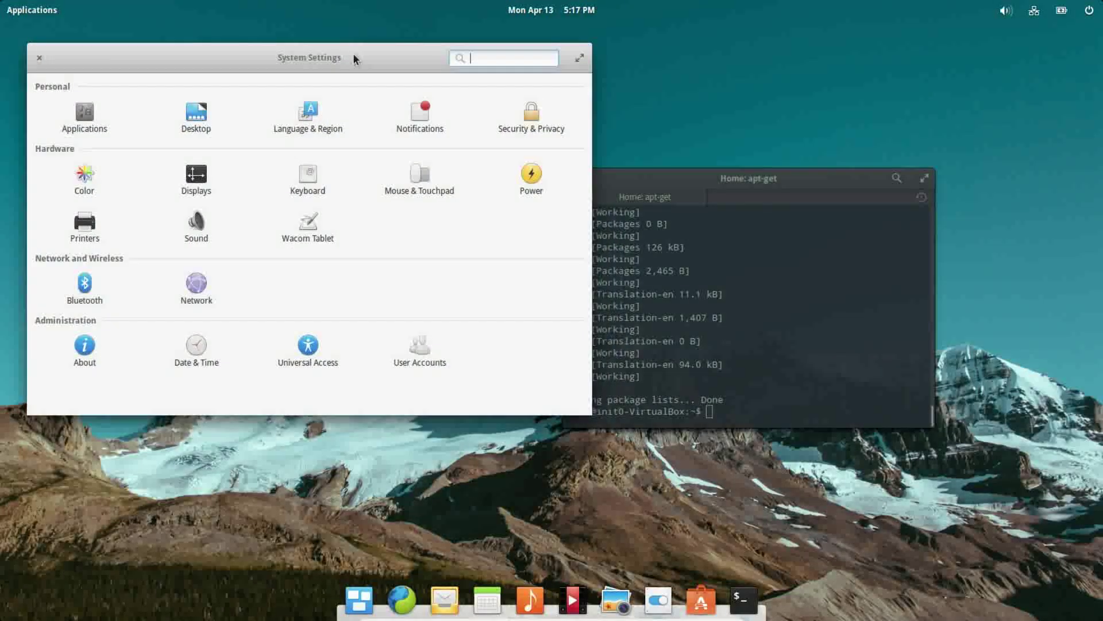
Open the Desktop panel, browse the wallpaper grid, switch to Dock options and maximize the window
{"action": "left_click", "coordinate": [195, 126]}
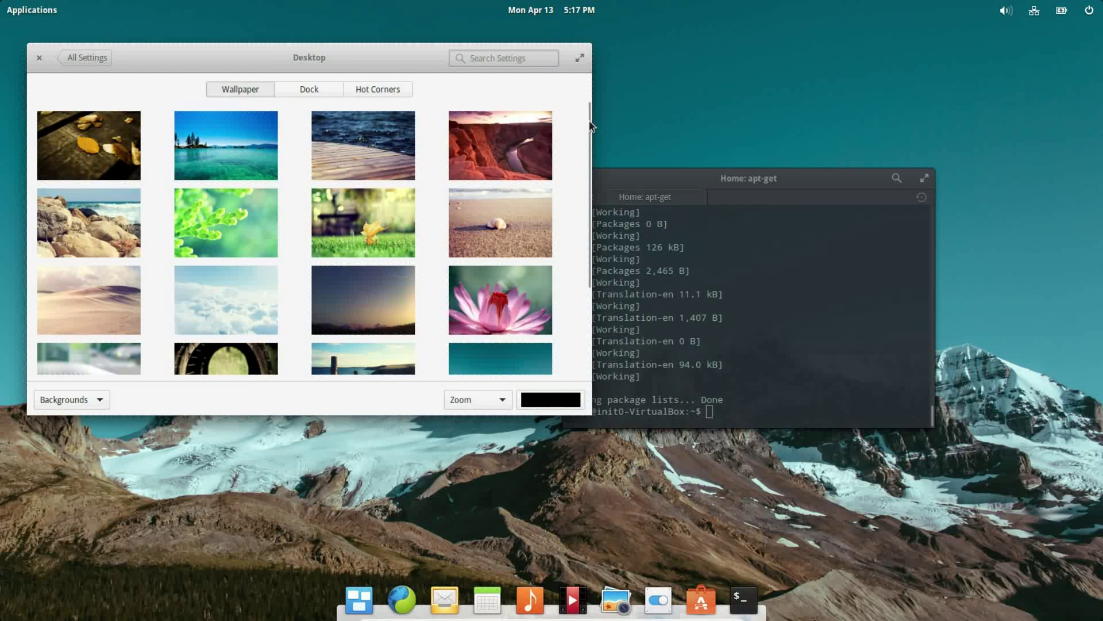
{"action": "left_click_drag", "start_coordinate": [590, 124], "coordinate": [584, 219]}
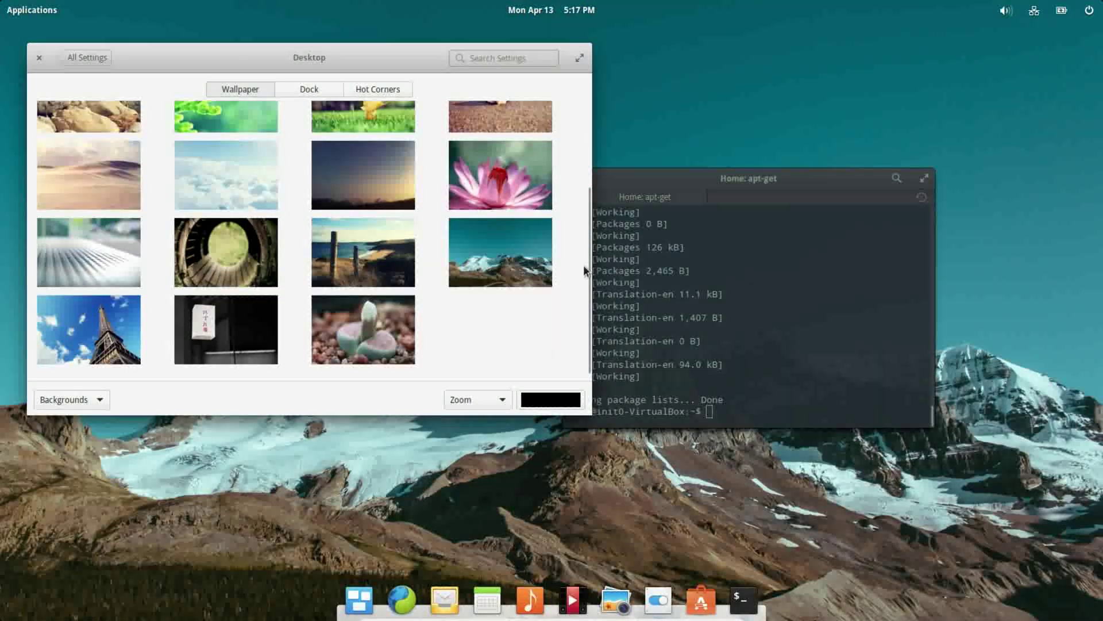
{"action": "scroll", "coordinate": [578, 164], "scroll_direction": "up", "scroll_amount": 4}
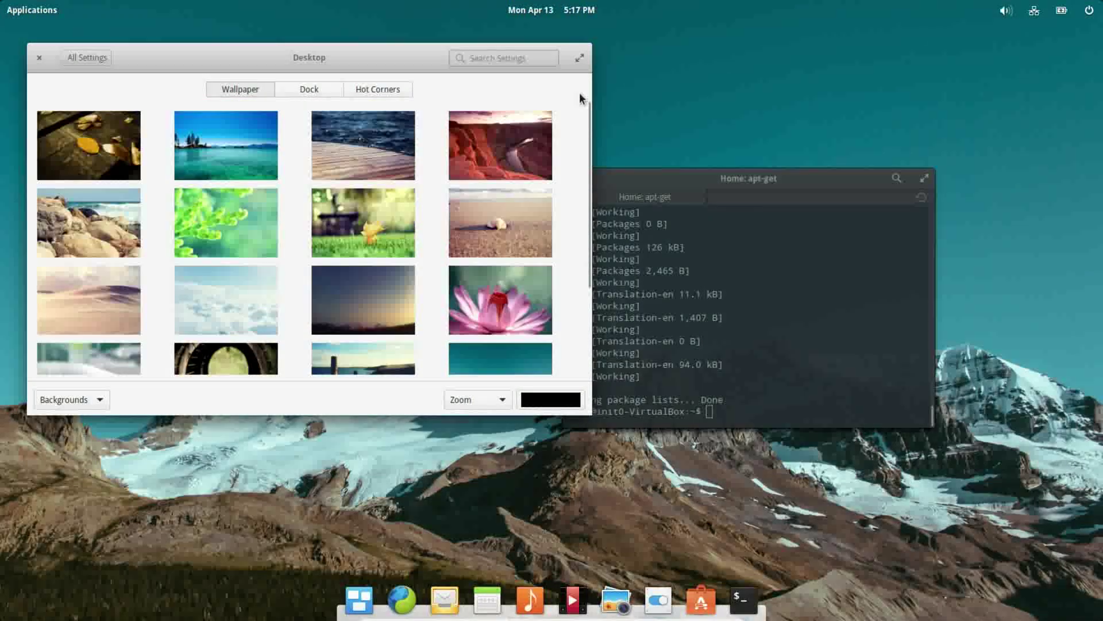
{"action": "left_click", "coordinate": [301, 90]}
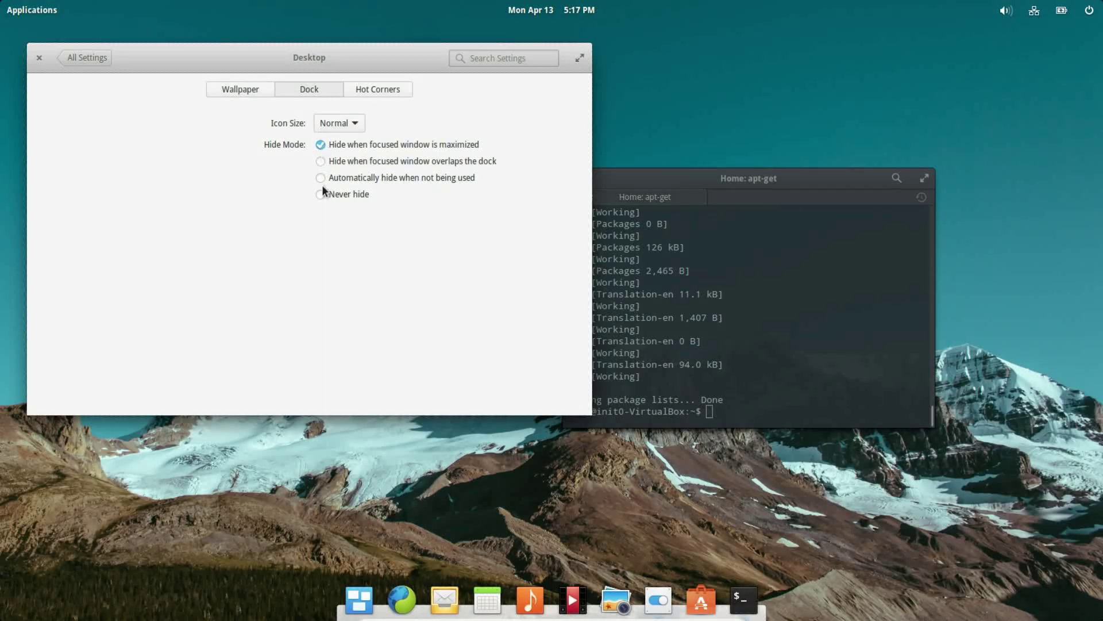
{"action": "left_click", "coordinate": [580, 55]}
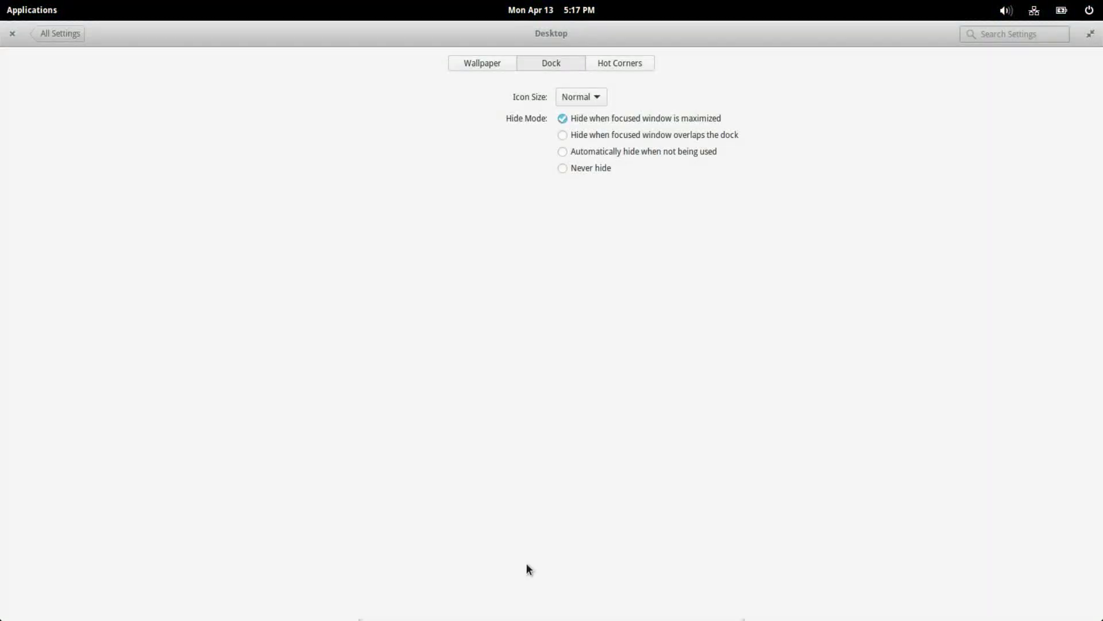
{"action": "mouse_move", "coordinate": [530, 618]}
Set the bottom-right hot corner to Multitasking View
{"action": "left_click", "coordinate": [641, 68]}
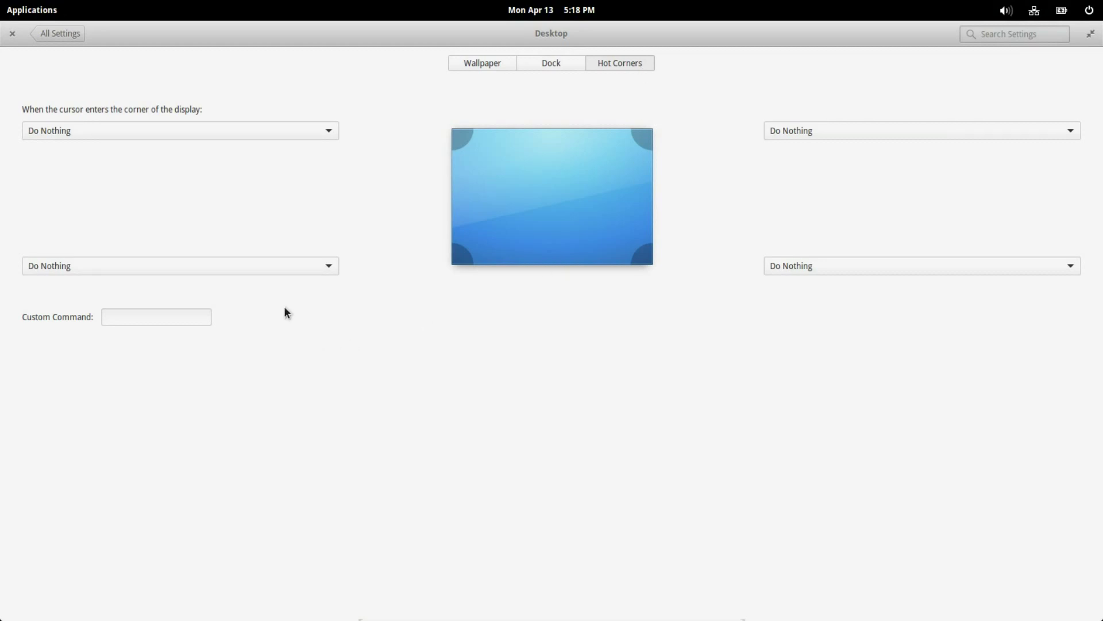
{"action": "left_click", "coordinate": [919, 266]}
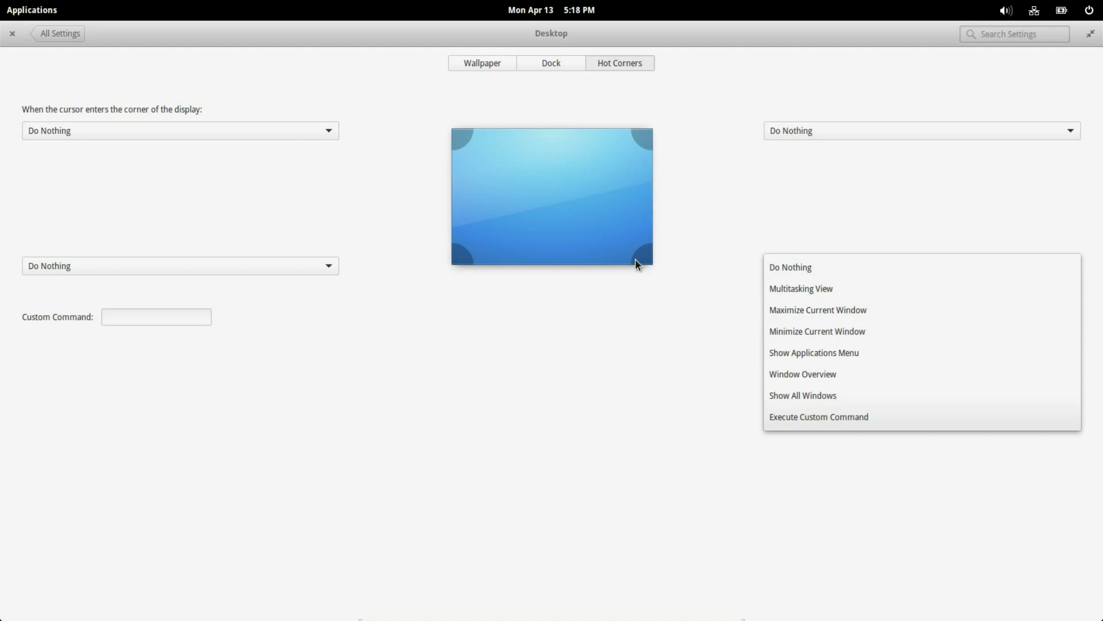
{"action": "left_click", "coordinate": [790, 298]}
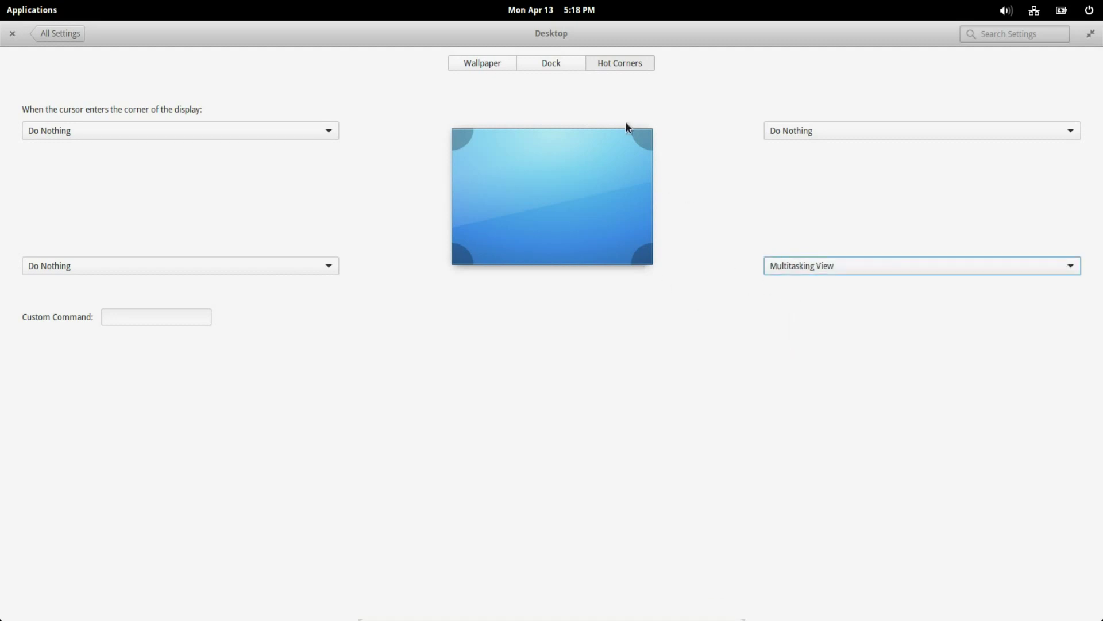
Restore the settings window to normal size and move it toward the screen centre
{"action": "left_click", "coordinate": [1090, 33]}
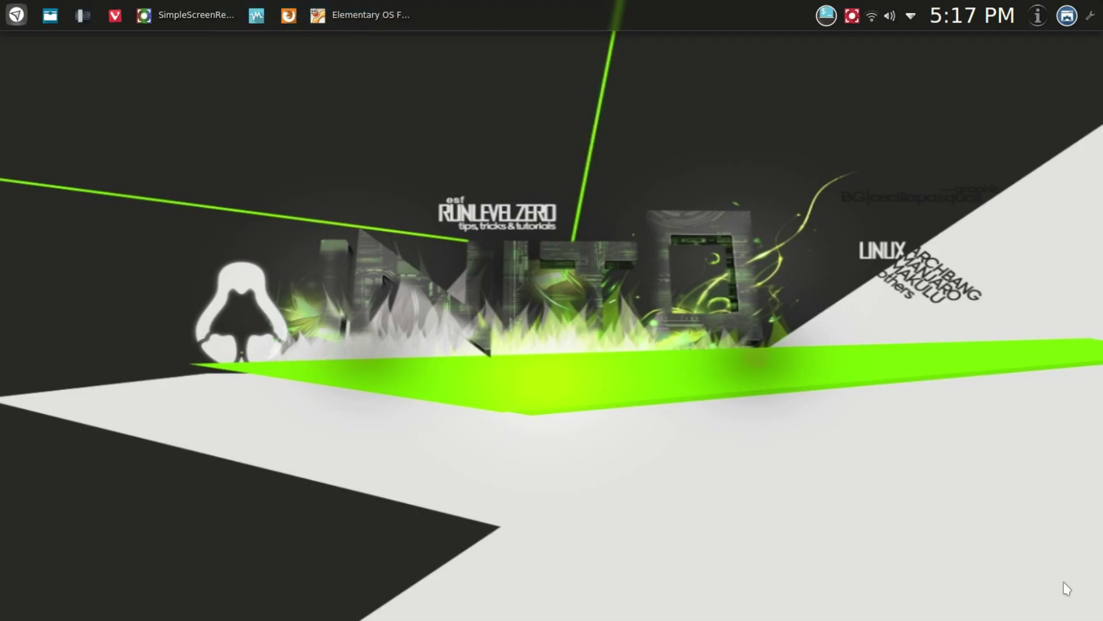
{"action": "left_click", "coordinate": [357, 12]}
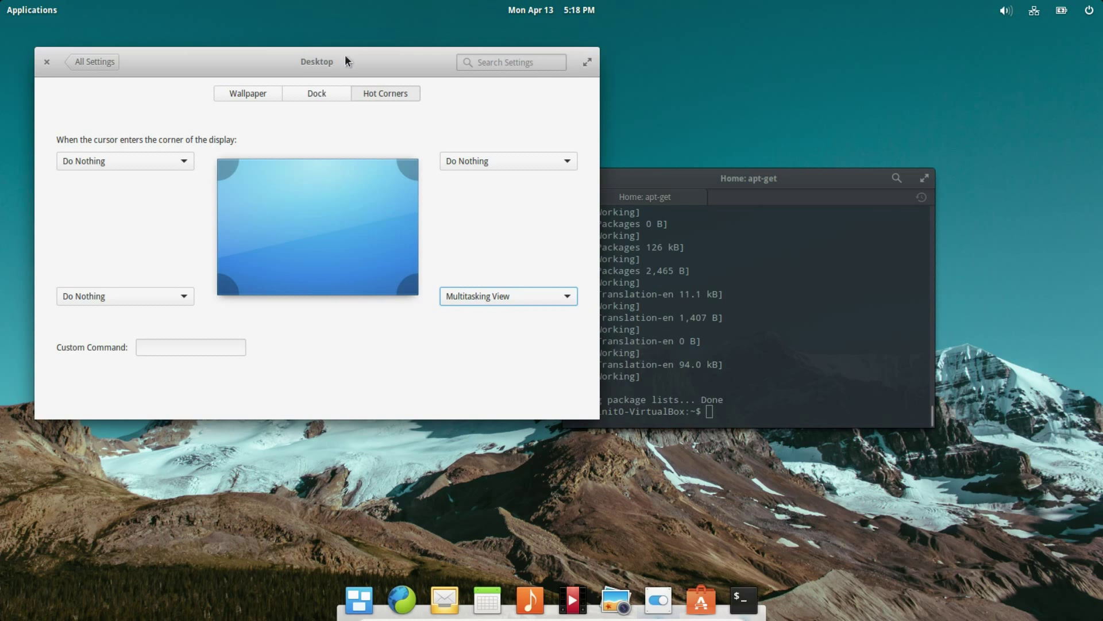
{"action": "left_click_drag", "start_coordinate": [345, 56], "coordinate": [552, 77]}
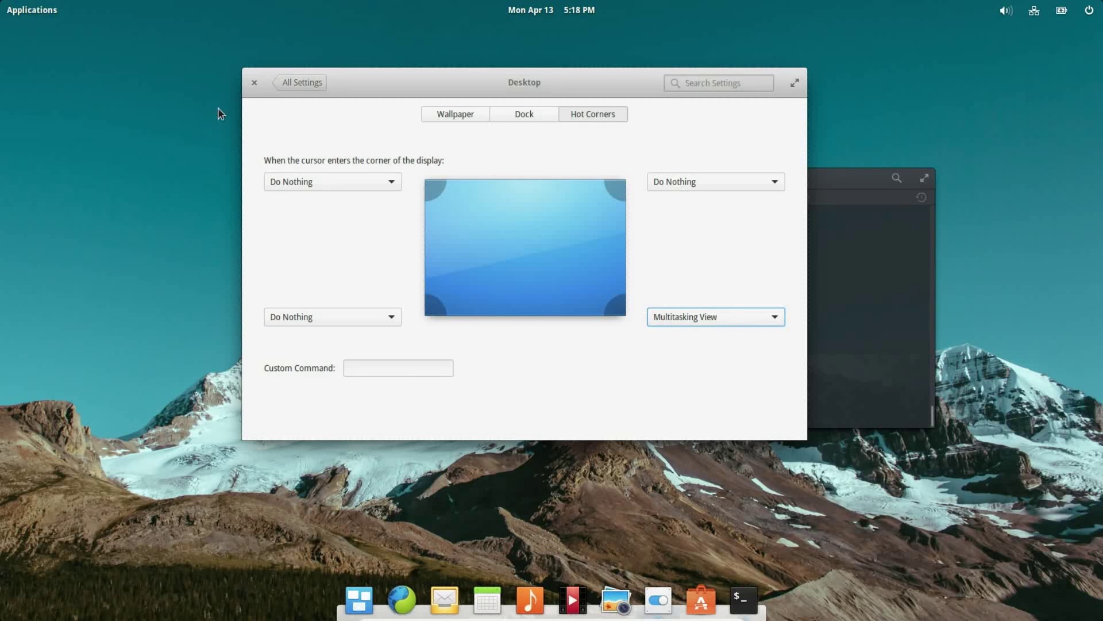
Open Notifications settings, move the settings window left and the terminal to the top right
{"action": "left_click", "coordinate": [290, 81]}
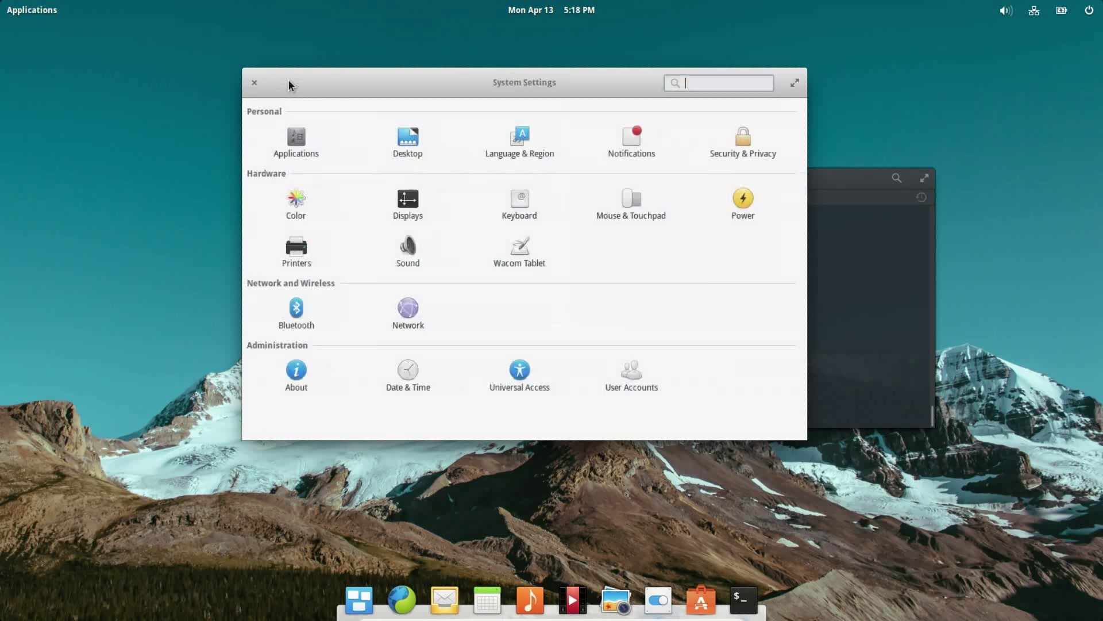
{"action": "left_click", "coordinate": [638, 148]}
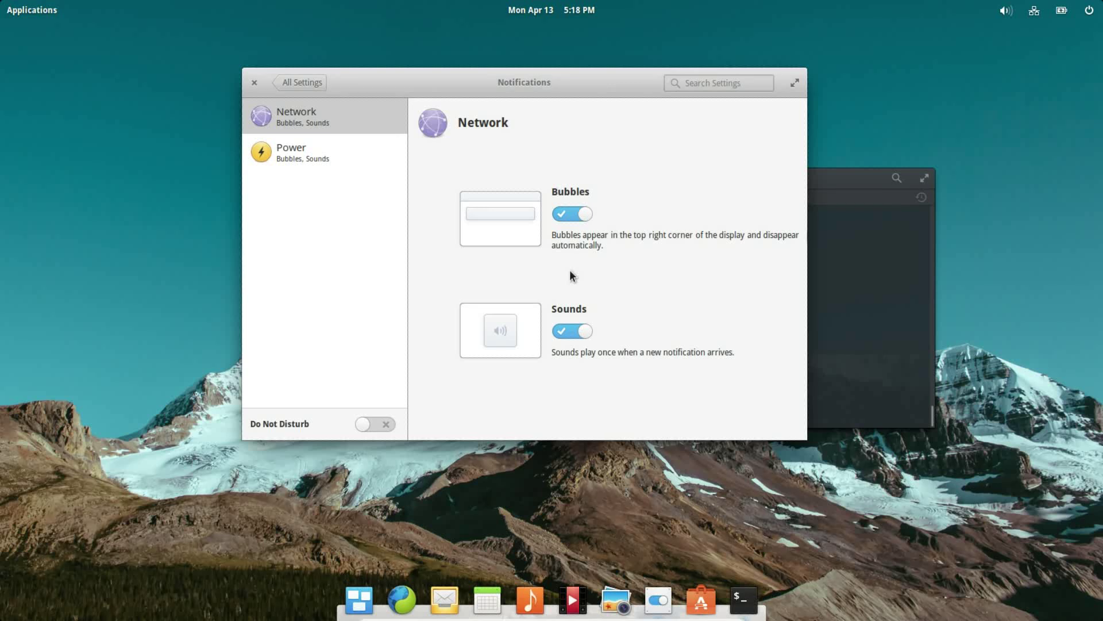
{"action": "left_click_drag", "start_coordinate": [559, 72], "coordinate": [363, 69]}
{"action": "left_click_drag", "start_coordinate": [701, 176], "coordinate": [828, 81]}
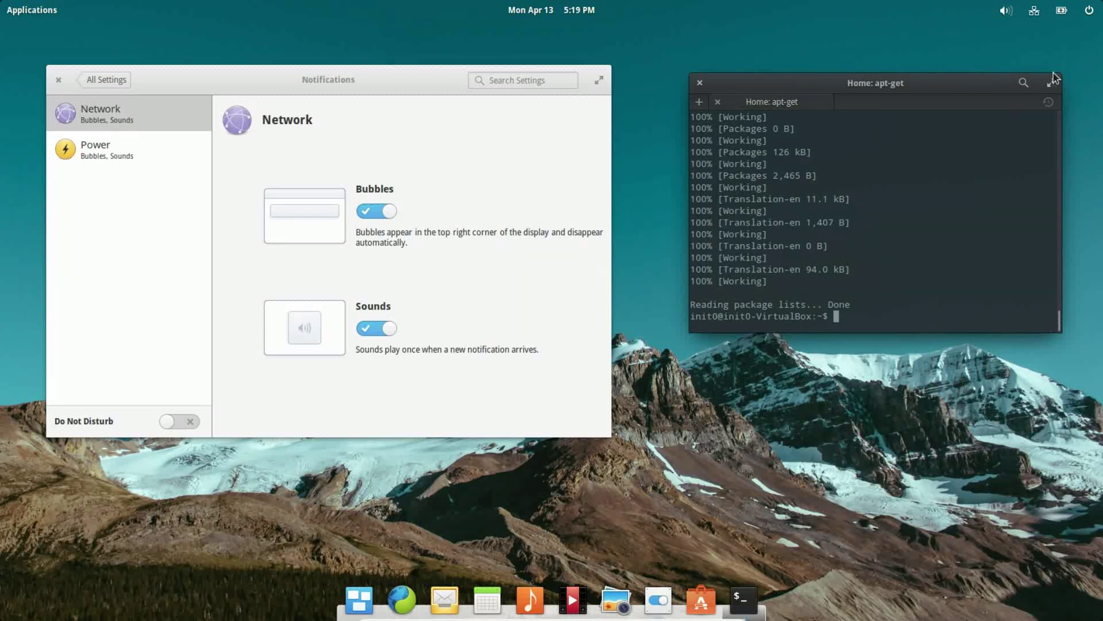
Turn Network notification sounds and bubbles off, then back on
{"action": "left_click", "coordinate": [368, 326]}
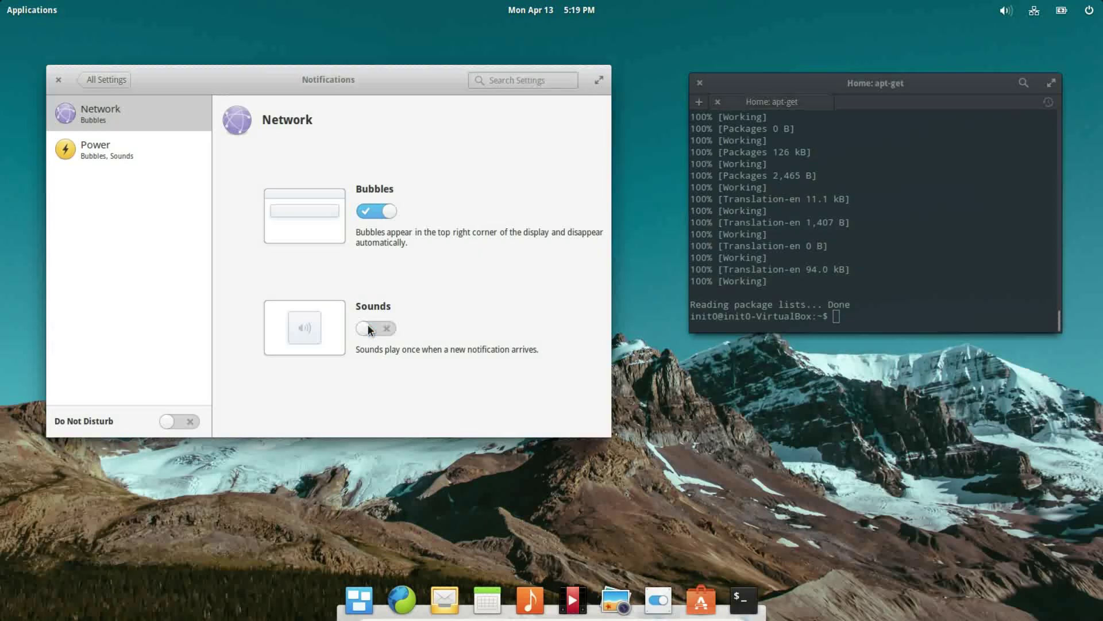
{"action": "left_click", "coordinate": [363, 212]}
{"action": "left_click", "coordinate": [387, 212]}
{"action": "left_click", "coordinate": [389, 329]}
Toggle Do Not Disturb on and off, view Power, then return to Network
{"action": "left_click", "coordinate": [184, 421]}
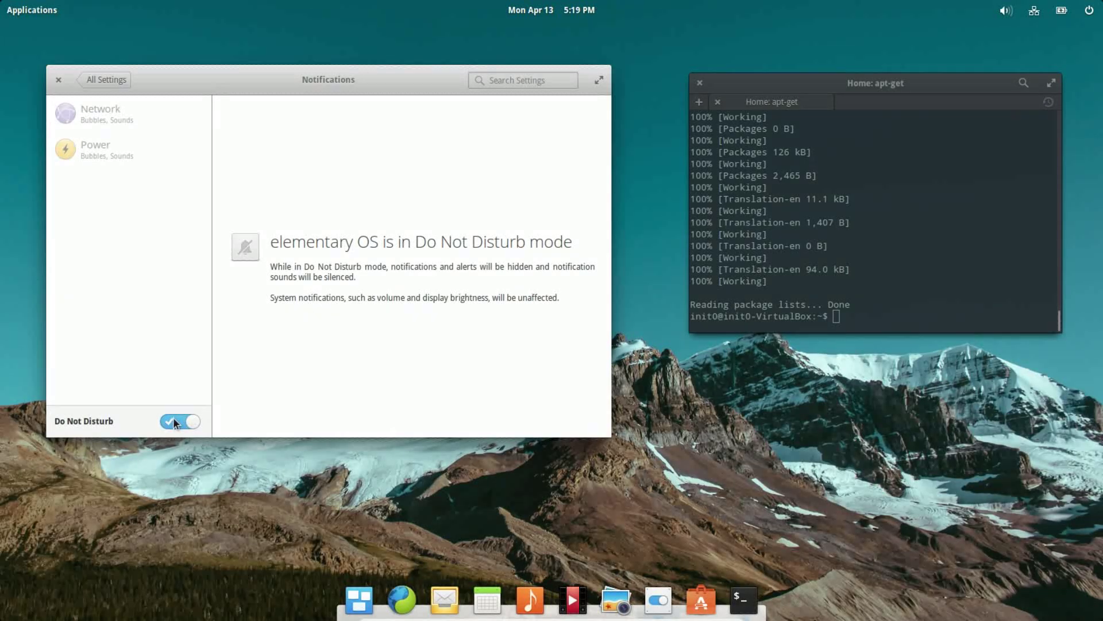
{"action": "left_click", "coordinate": [176, 421]}
{"action": "left_click", "coordinate": [133, 163]}
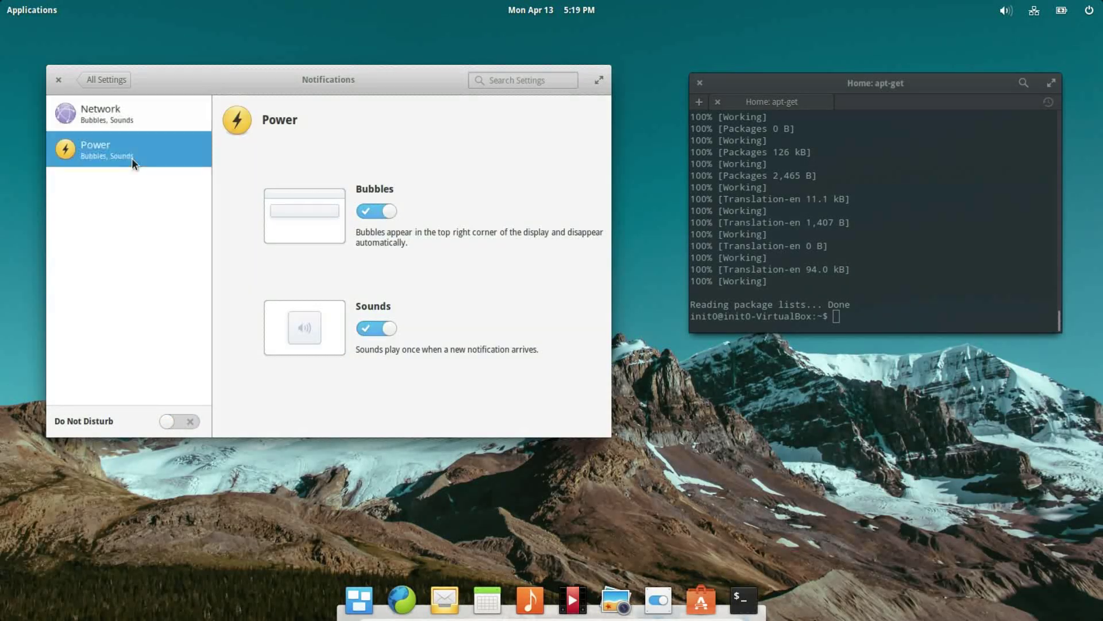
{"action": "left_click", "coordinate": [129, 124]}
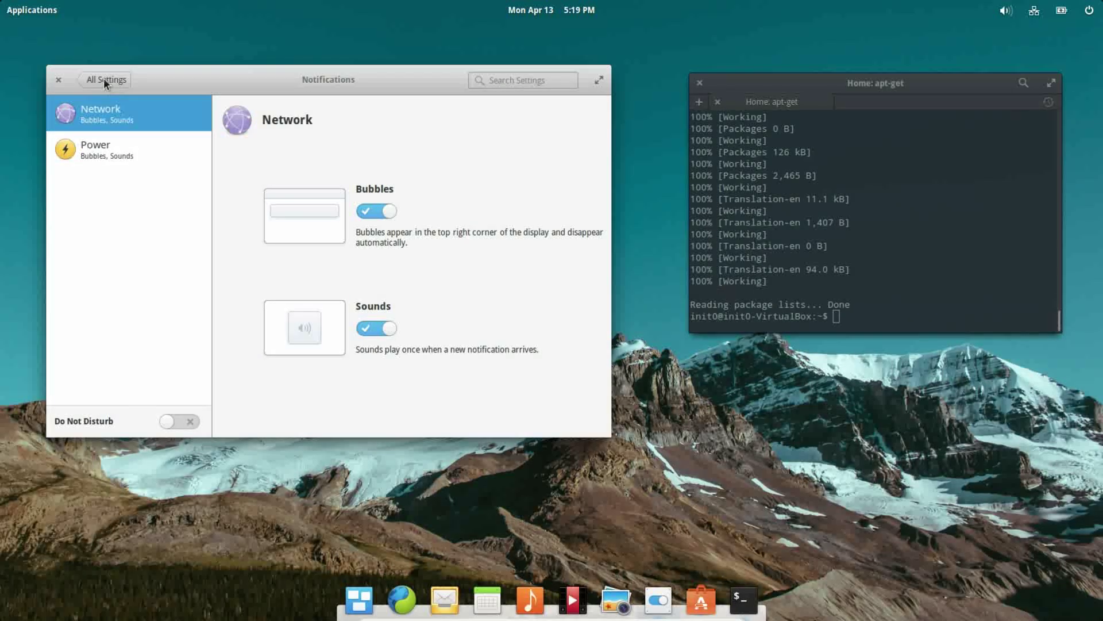
Open Security & Privacy and stop collecting usage data from Documents and Videos
{"action": "left_click", "coordinate": [104, 79]}
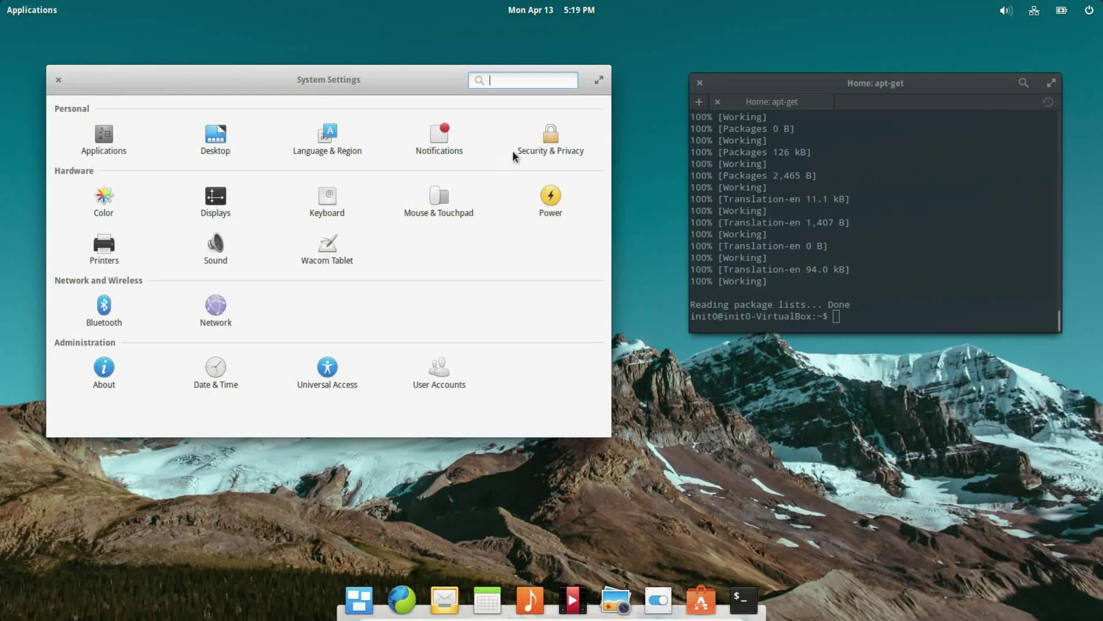
{"action": "left_click", "coordinate": [550, 147]}
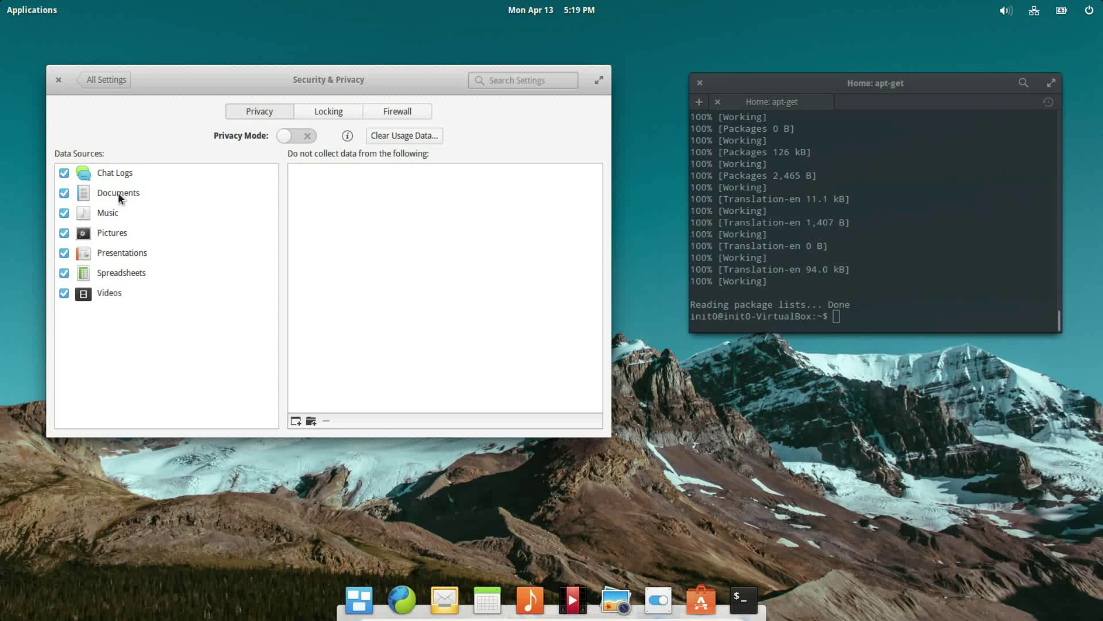
{"action": "left_click", "coordinate": [64, 193]}
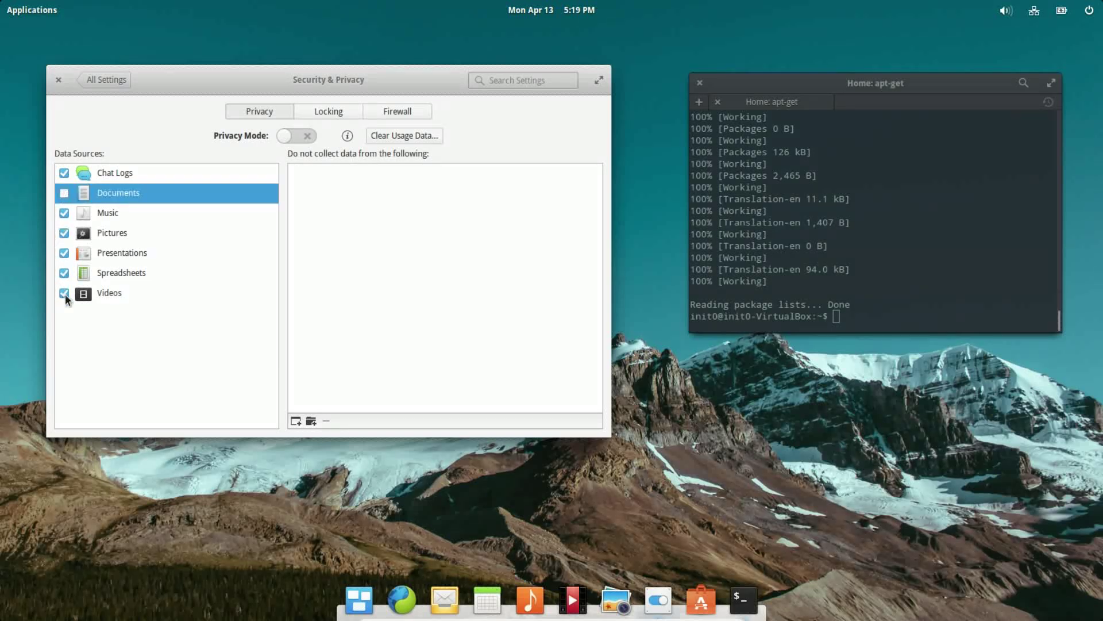
{"action": "left_click", "coordinate": [64, 294]}
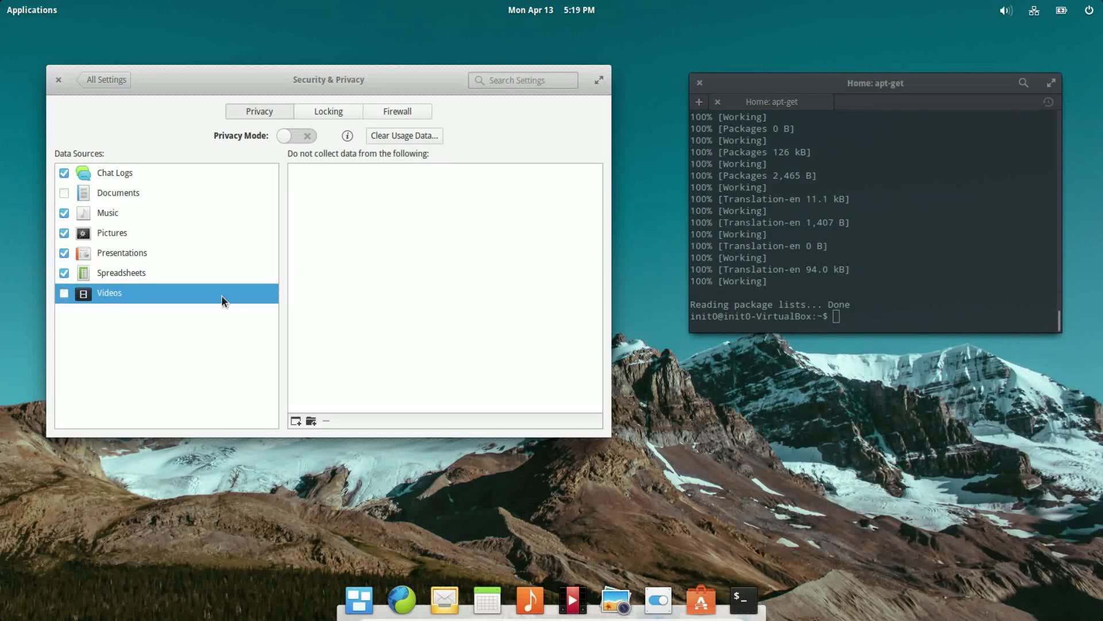
Re-enable Documents and Videos data collection and toggle Privacy Mode on, then off
{"action": "left_click", "coordinate": [64, 193]}
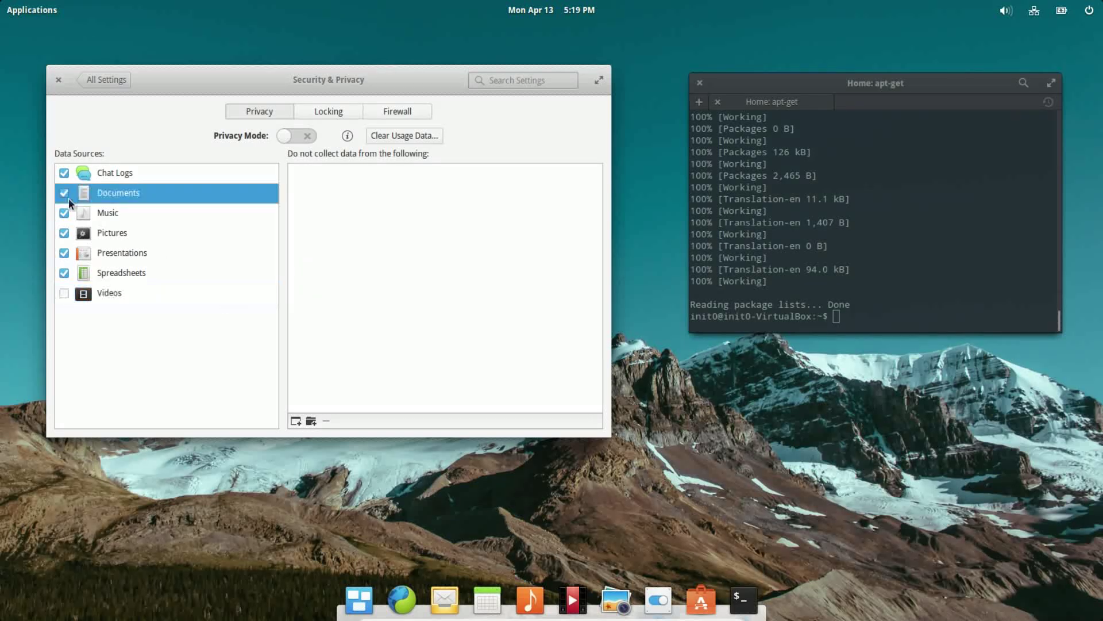
{"action": "left_click", "coordinate": [64, 293]}
{"action": "left_click", "coordinate": [301, 136]}
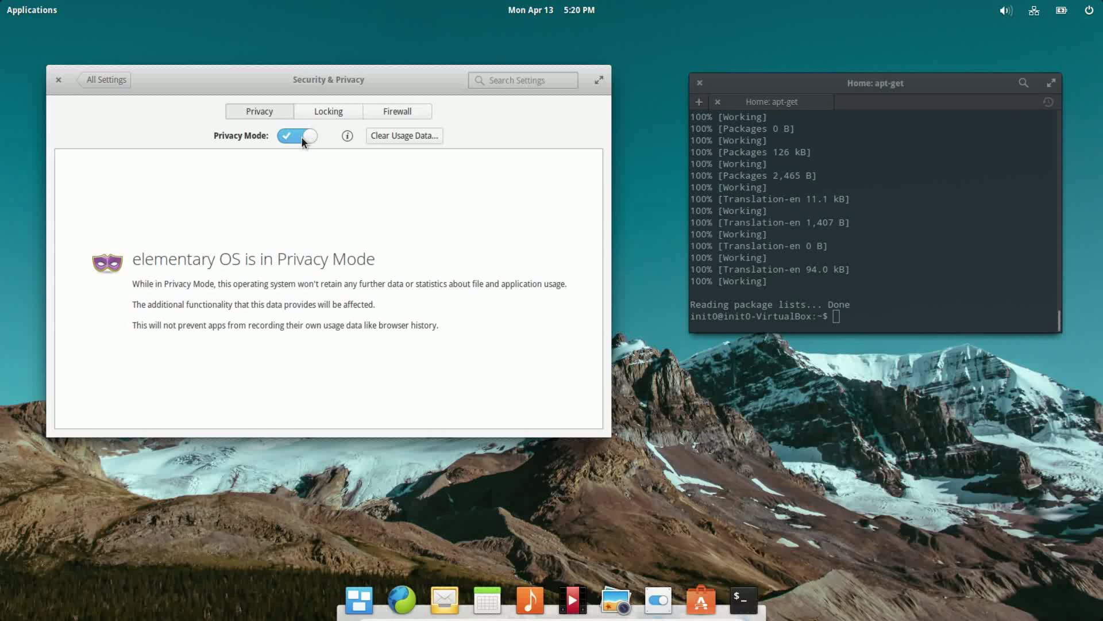
{"action": "left_click", "coordinate": [283, 140]}
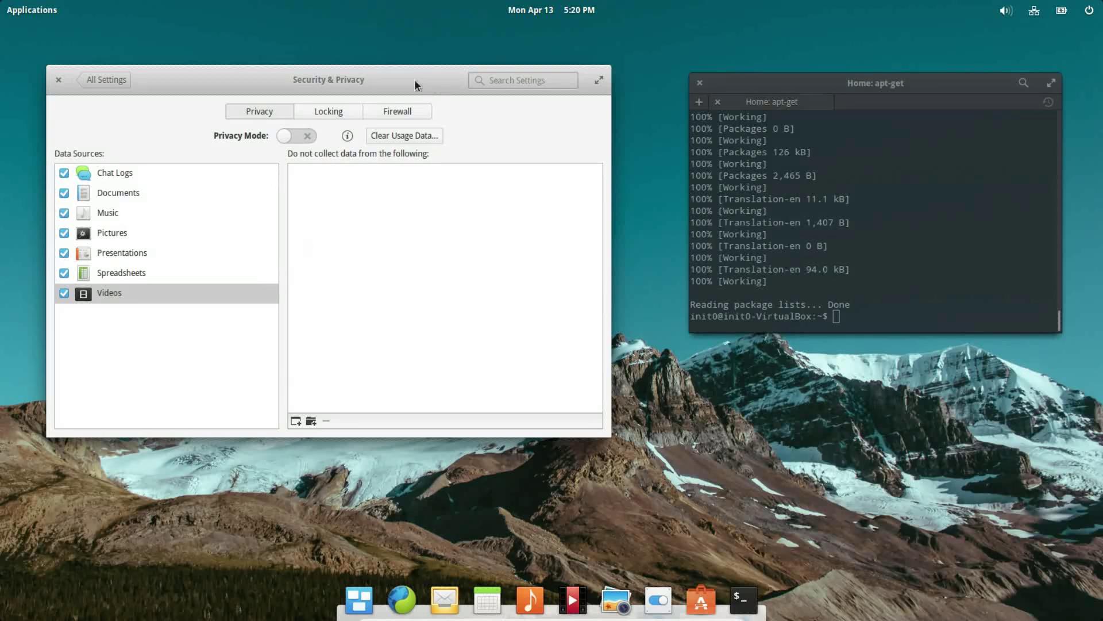
Unlock the Firewall page with the account password, then open and dismiss the new-rule form
{"action": "left_click", "coordinate": [343, 111]}
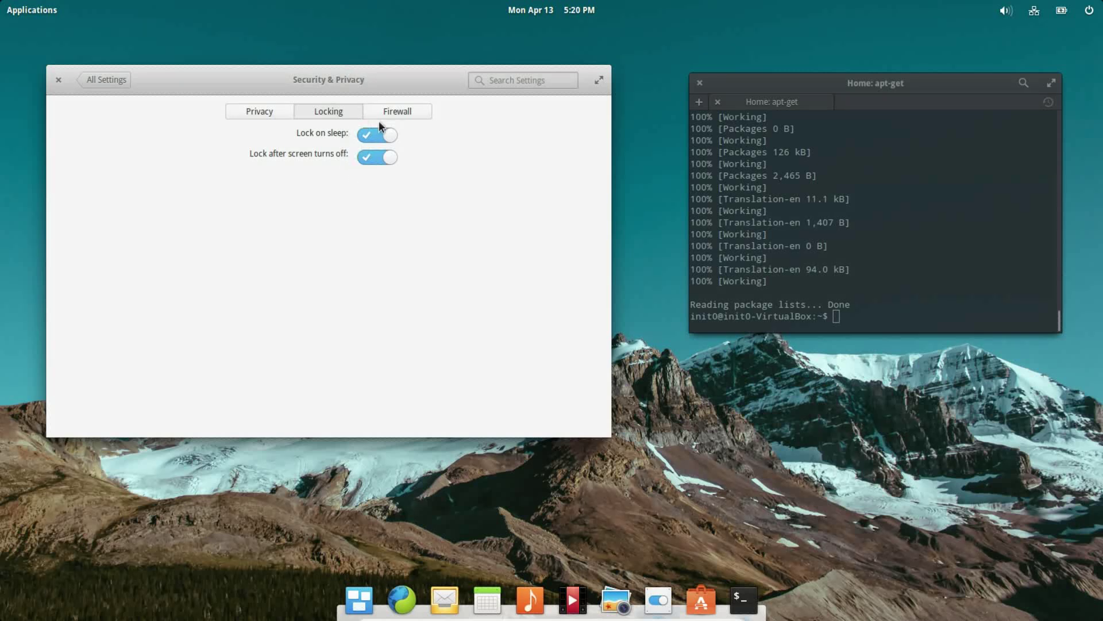
{"action": "left_click", "coordinate": [412, 112]}
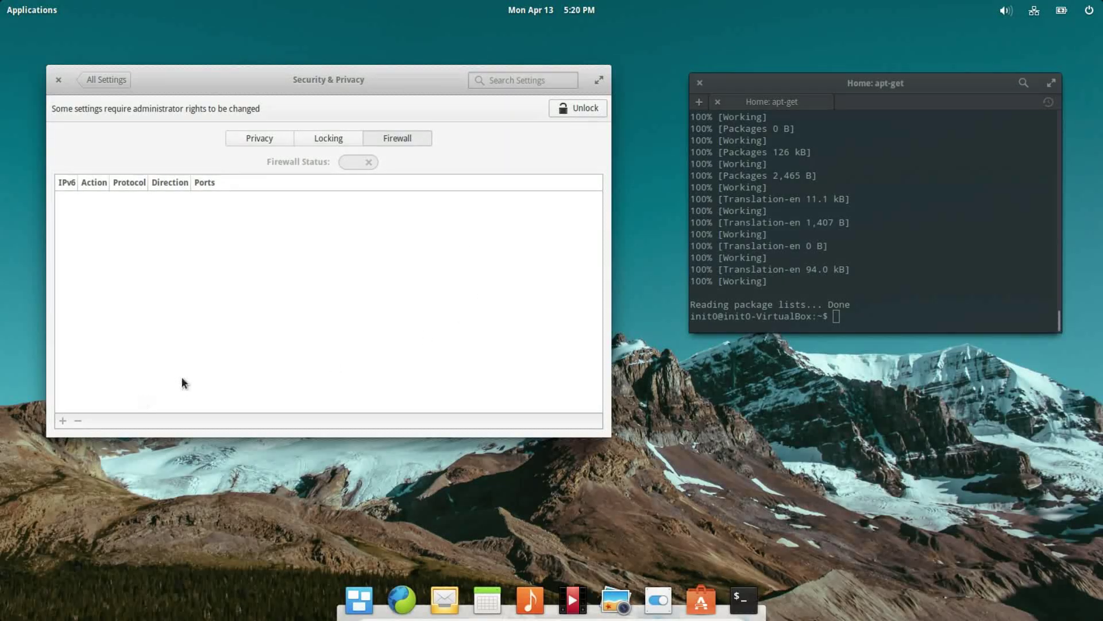
{"action": "left_click", "coordinate": [568, 110]}
{"action": "type", "text": "********"}
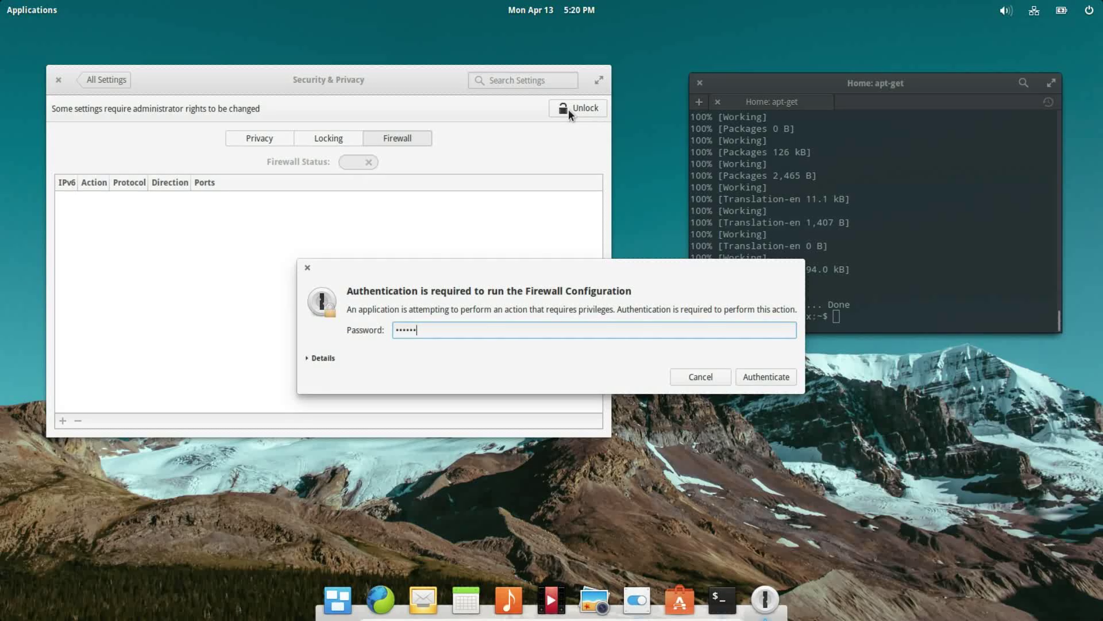
{"action": "key", "text": "Return"}
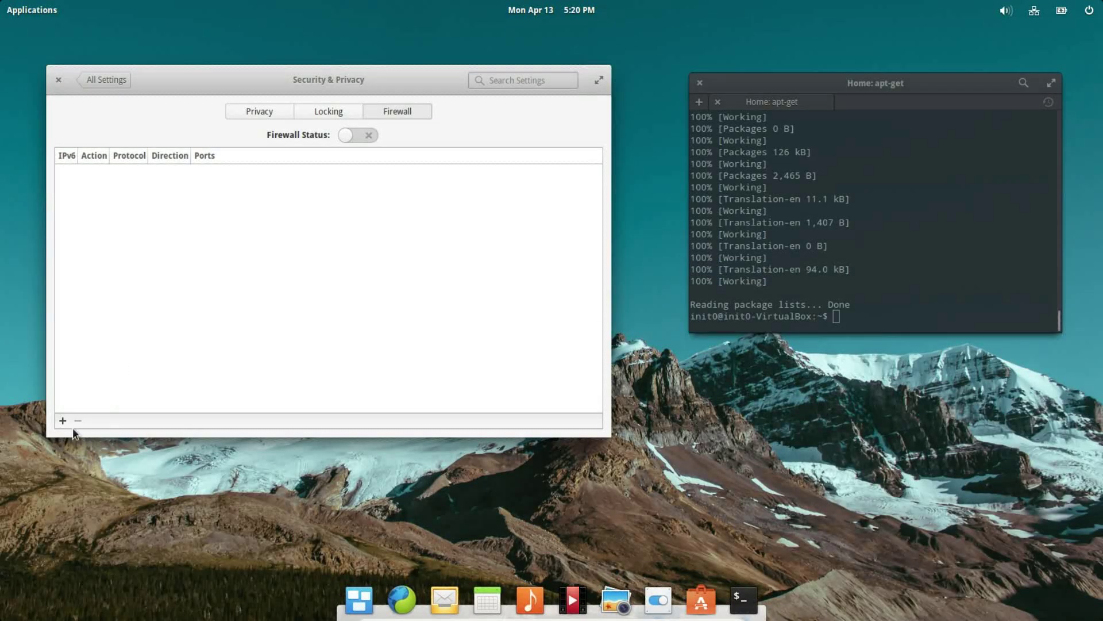
{"action": "left_click", "coordinate": [63, 421]}
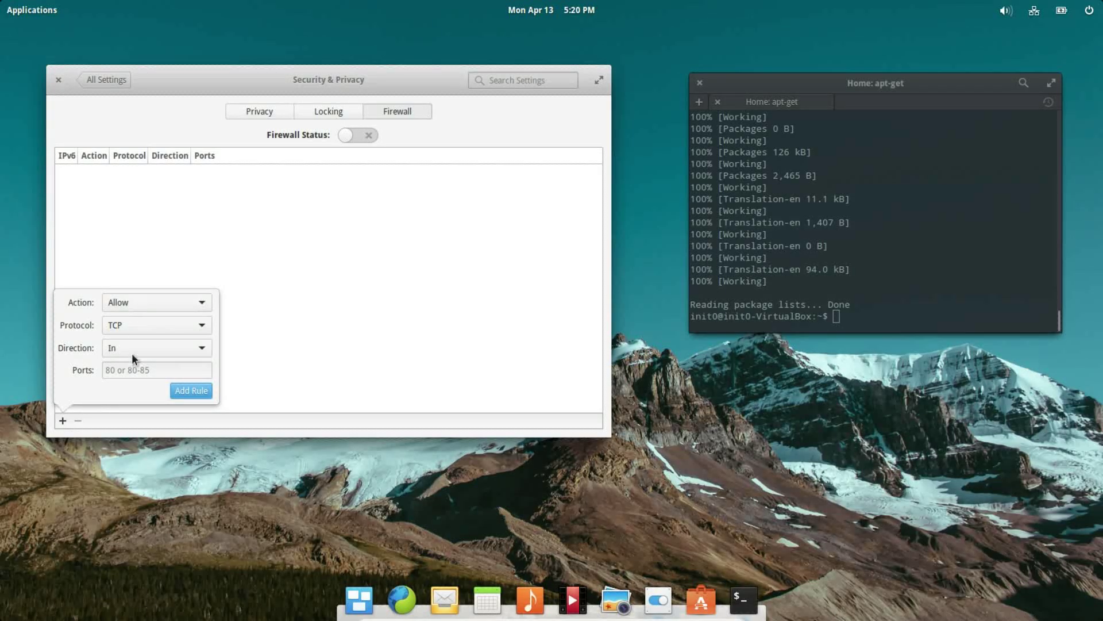
{"action": "left_click", "coordinate": [396, 350]}
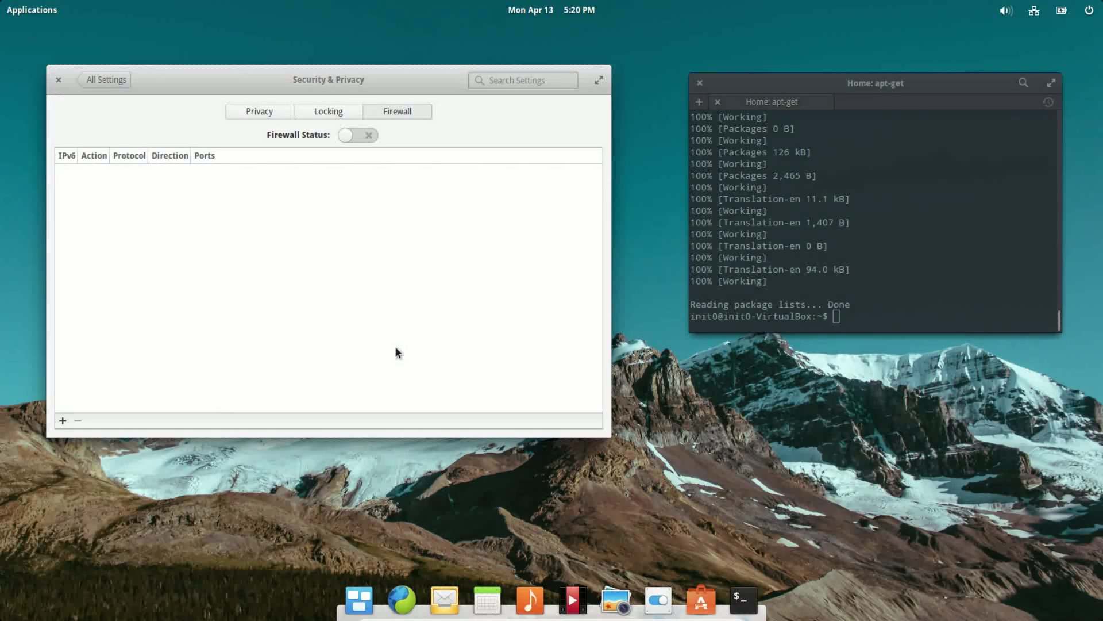
Return to Privacy and All Settings, then close System Settings and the Terminal window
{"action": "left_click", "coordinate": [256, 112]}
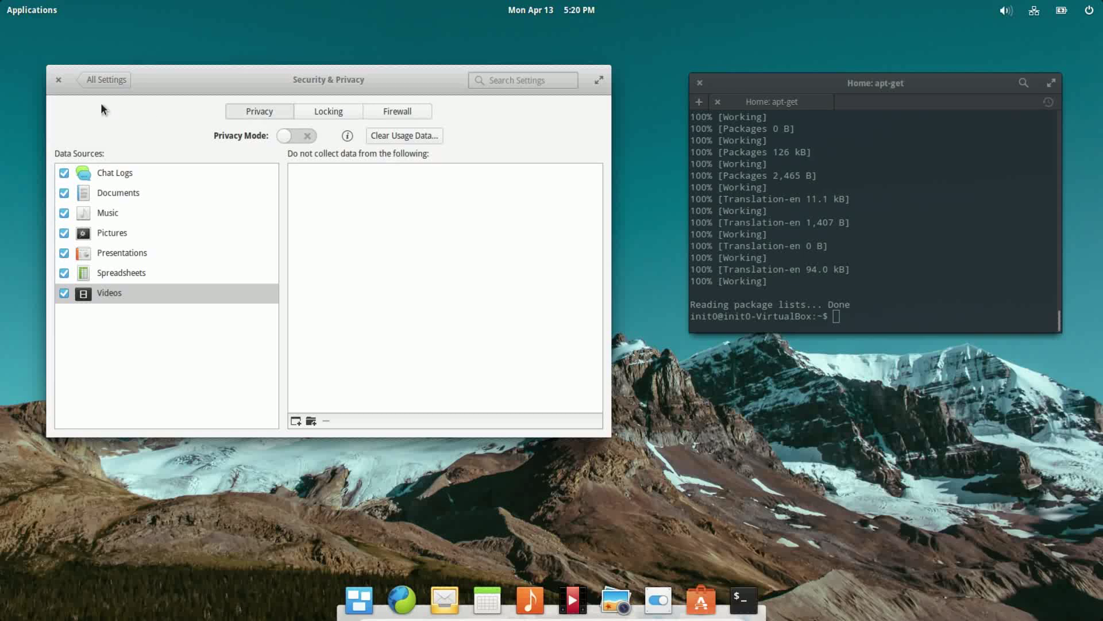
{"action": "left_click", "coordinate": [100, 80]}
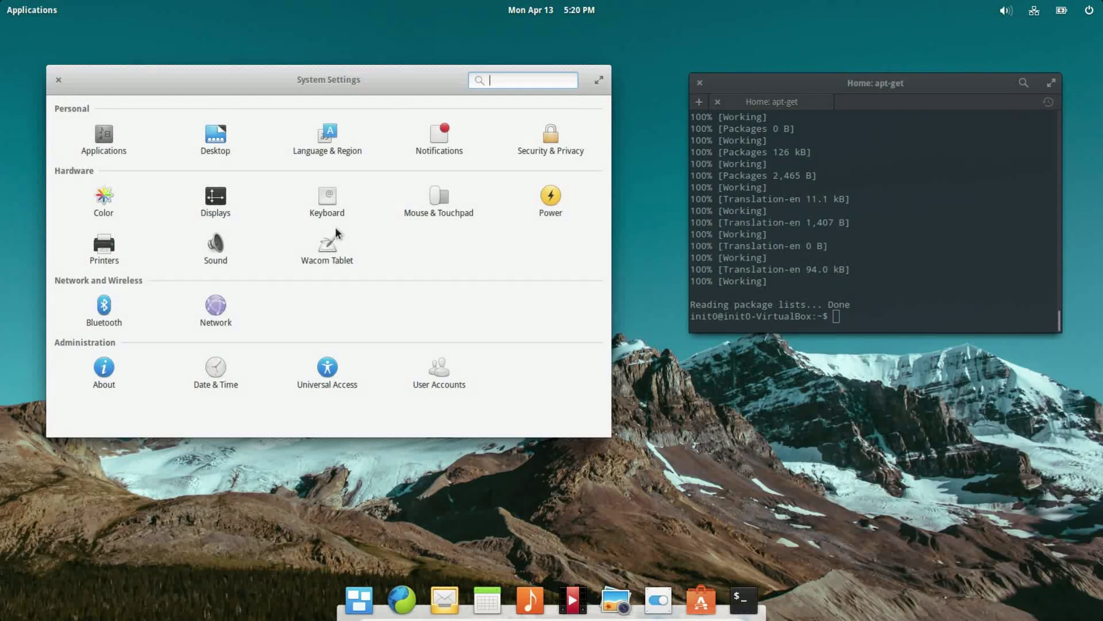
{"action": "left_click", "coordinate": [58, 81]}
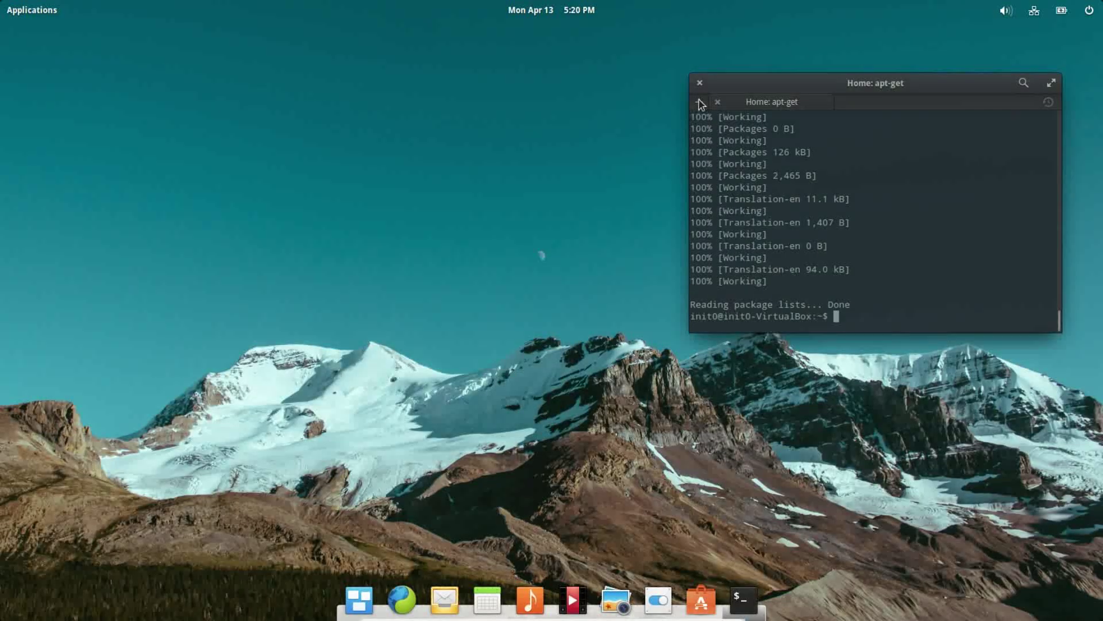
{"action": "left_click", "coordinate": [700, 83]}
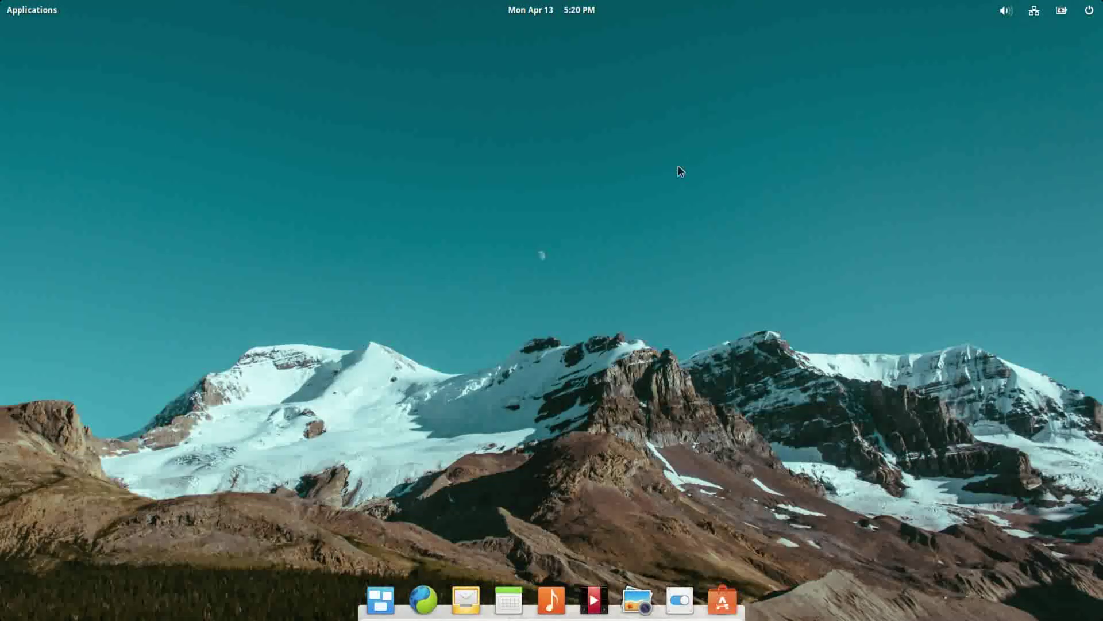